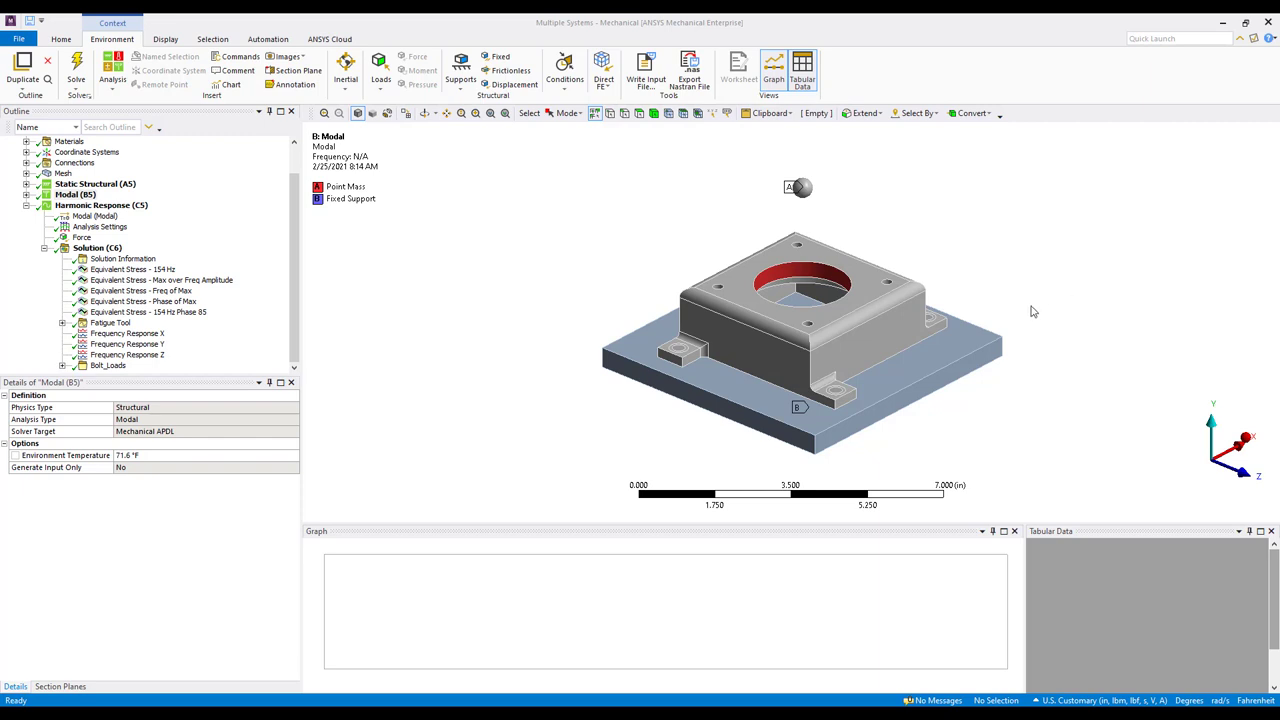
# Orbit the mount and expand Modal (B5) to list its supports and Total Deformation results.
pyautogui.moveTo(1021, 268); pyautogui.dragTo(1023, 300, button='middle')
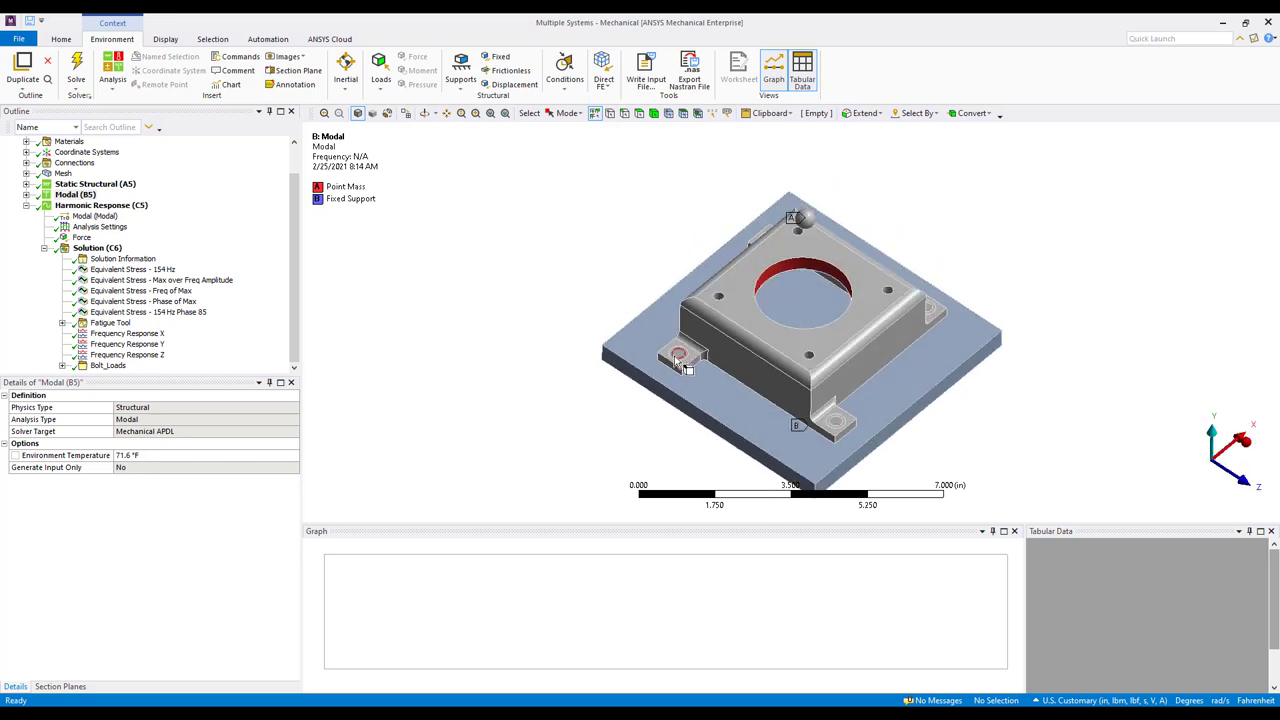
pyautogui.moveTo(826, 234); pyautogui.dragTo(1010, 218, button='middle')
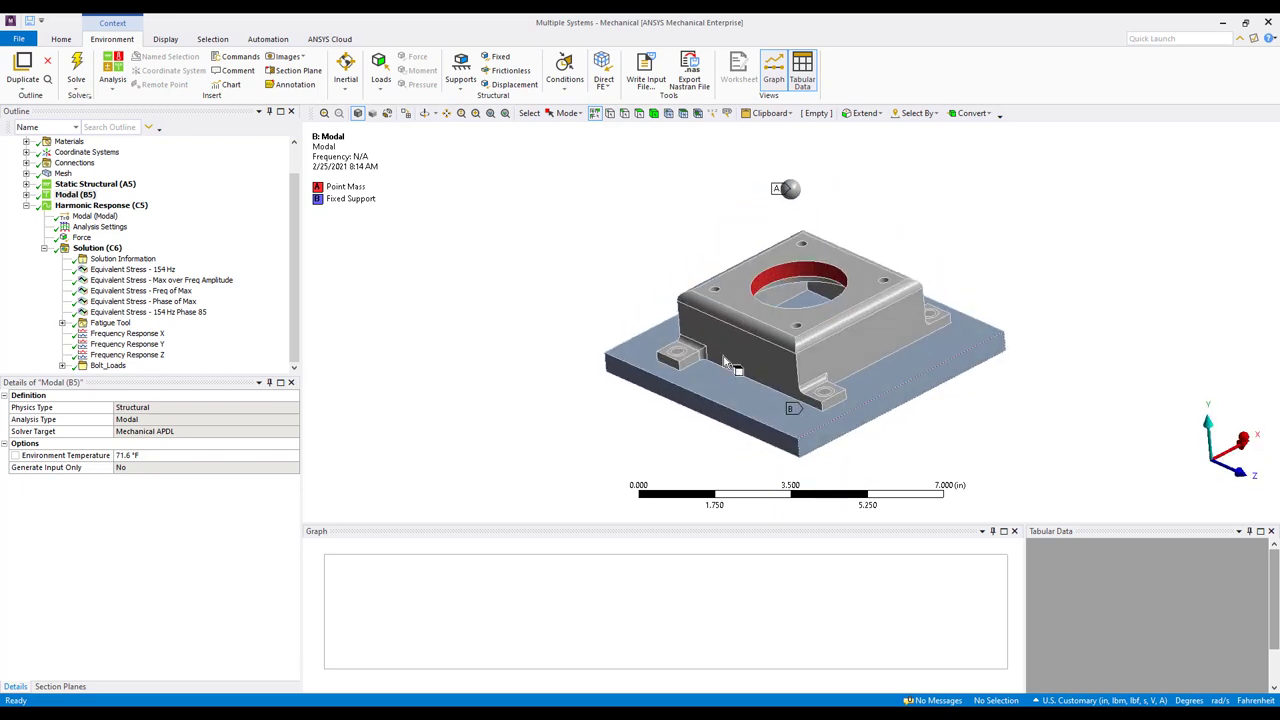
pyautogui.click(26, 195)
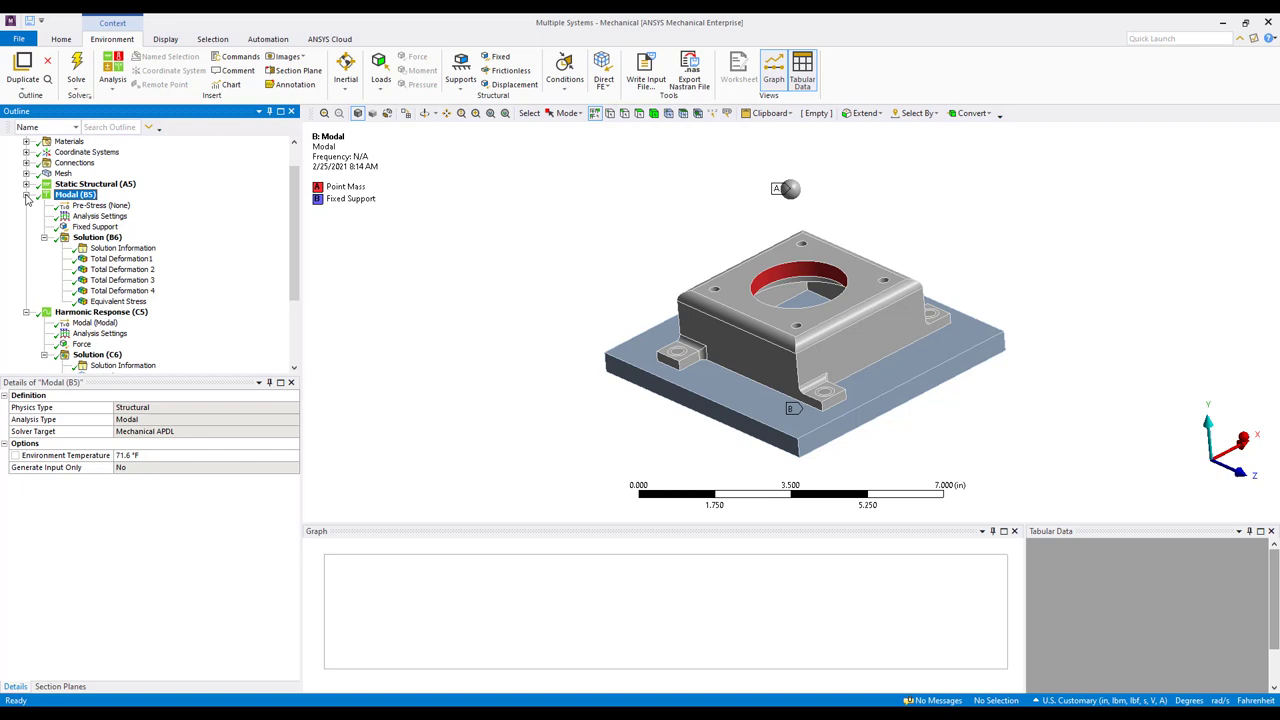
# Show the first mode's Total Deformation with the deformation scale set to 0.48 (Auto Scale).
pyautogui.click(92, 238)
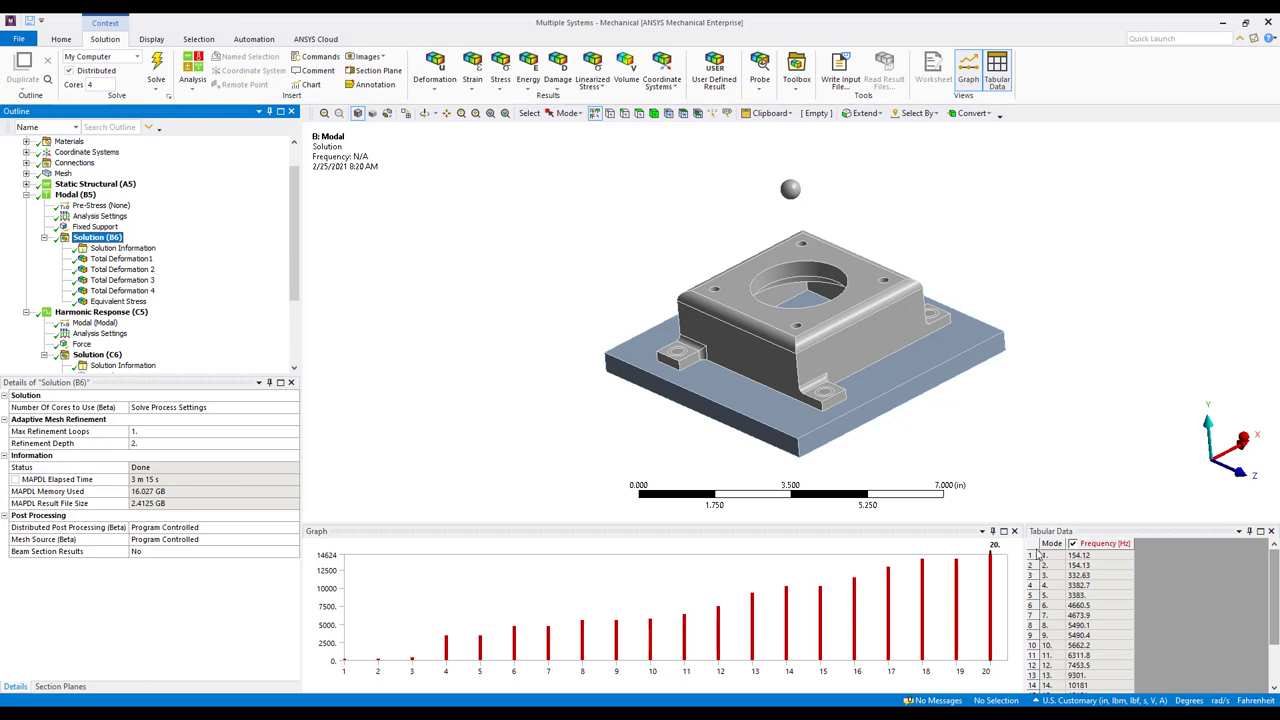
pyautogui.click(125, 259)
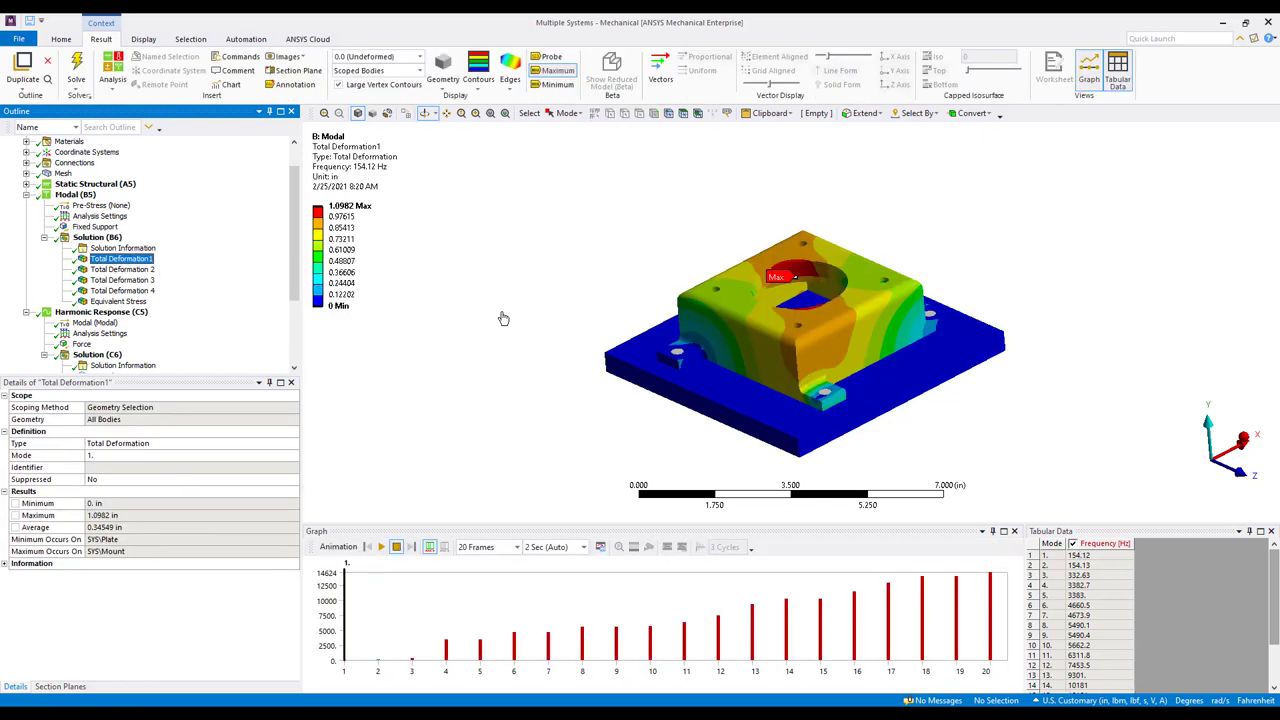
pyautogui.click(378, 57)
pyautogui.click(378, 95)
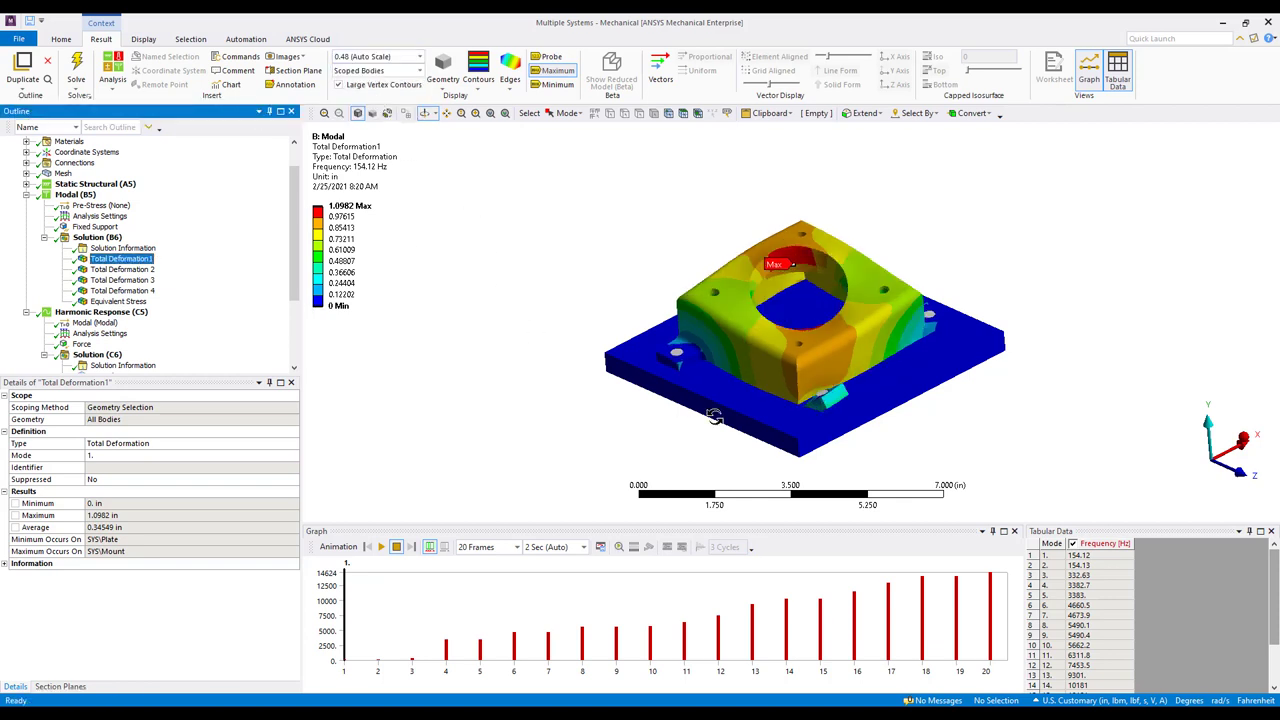
# View the third mode's Total Deformation from the side, then collapse Modal (B5).
pyautogui.moveTo(762, 424); pyautogui.dragTo(1050, 409, button='middle')
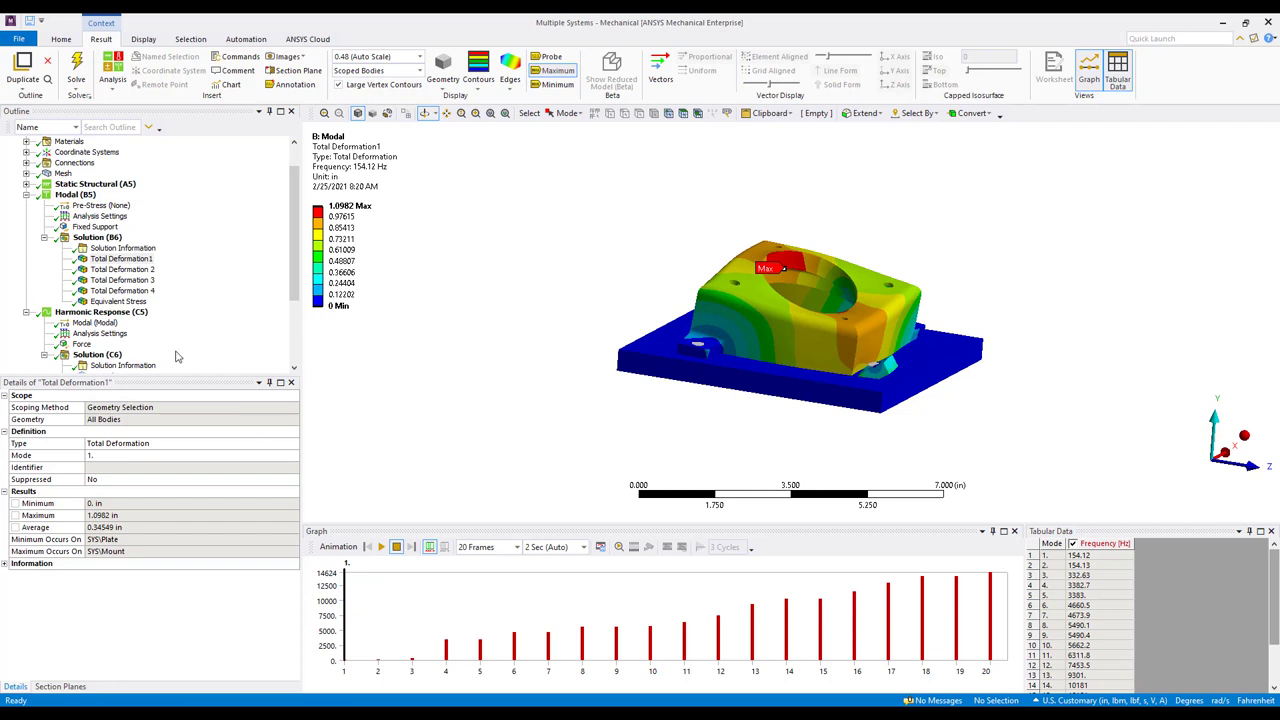
pyautogui.click(122, 280)
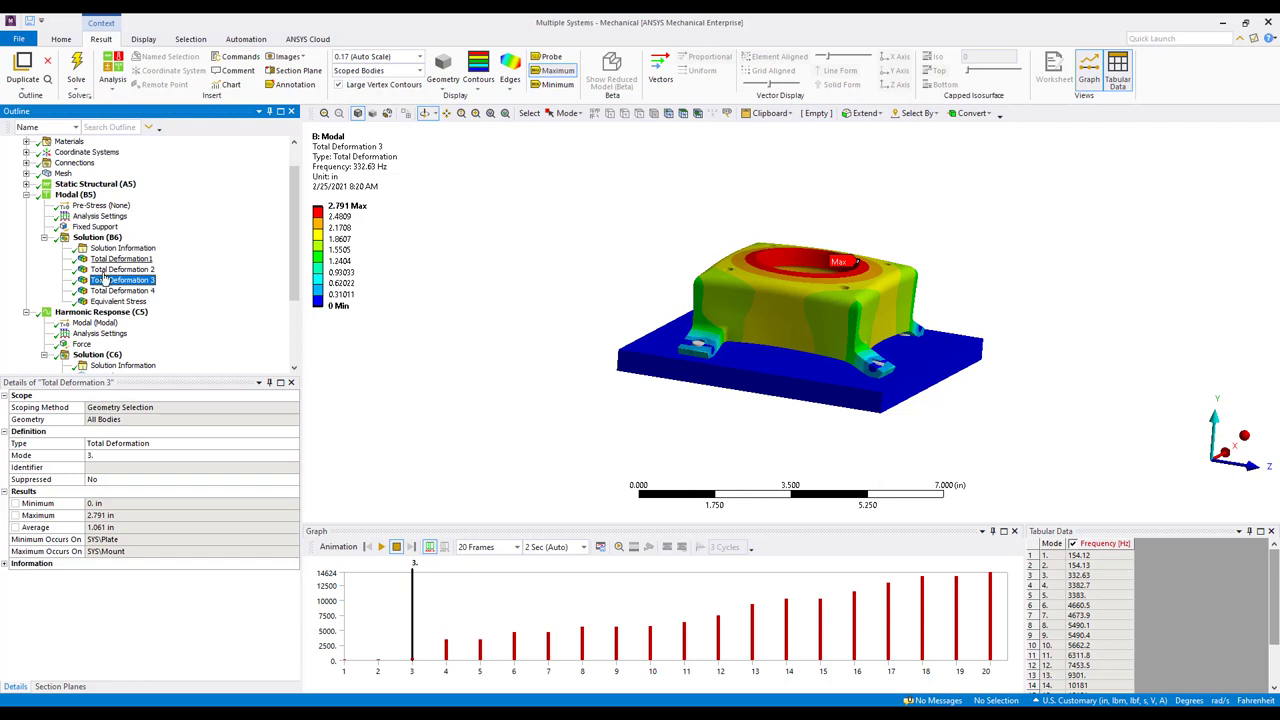
pyautogui.click(26, 194)
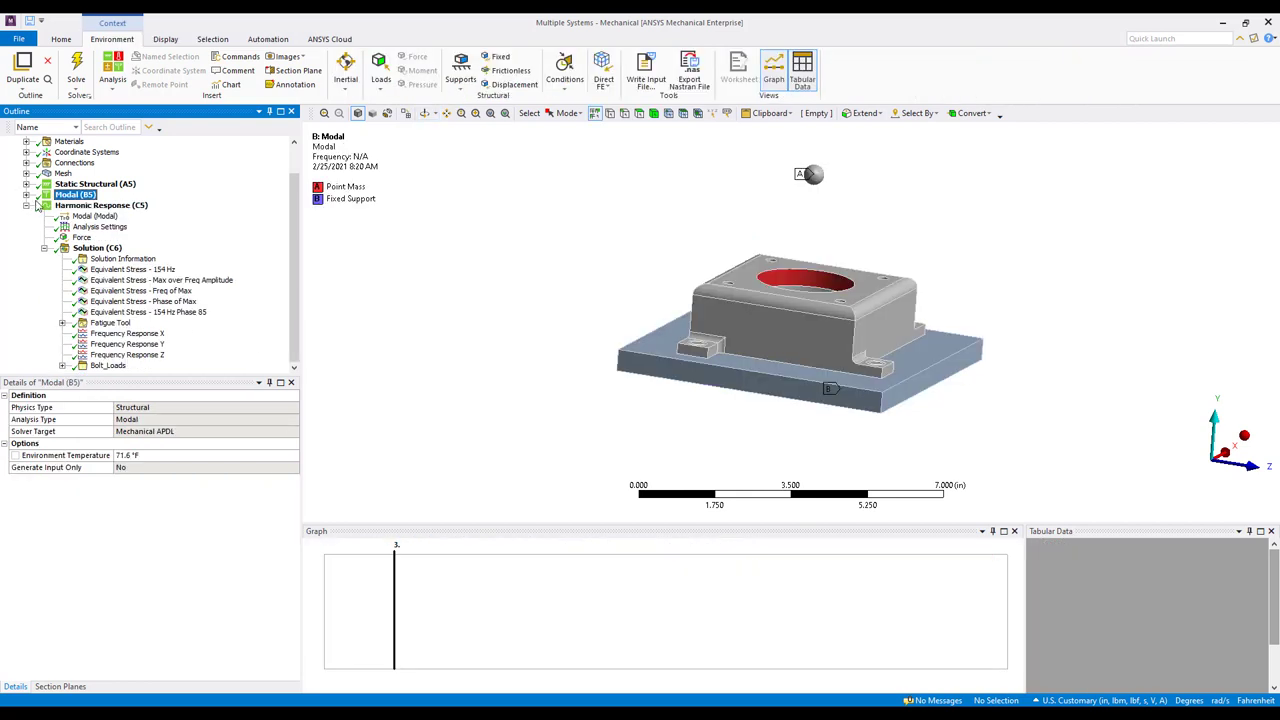
# Check the 250 lbf force and 0–500 Hz settings, then show the Frequency Response X Bode plot.
pyautogui.click(81, 238)
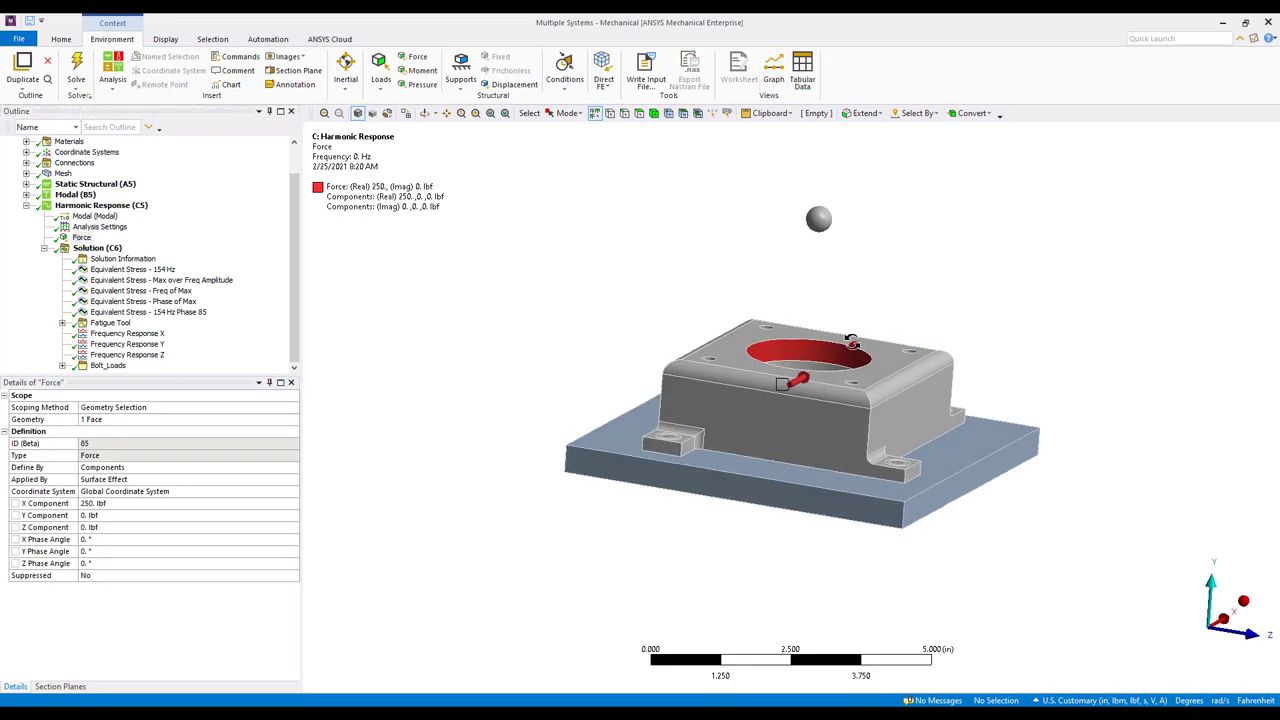
pyautogui.moveTo(851, 342); pyautogui.dragTo(800, 340, button='middle')
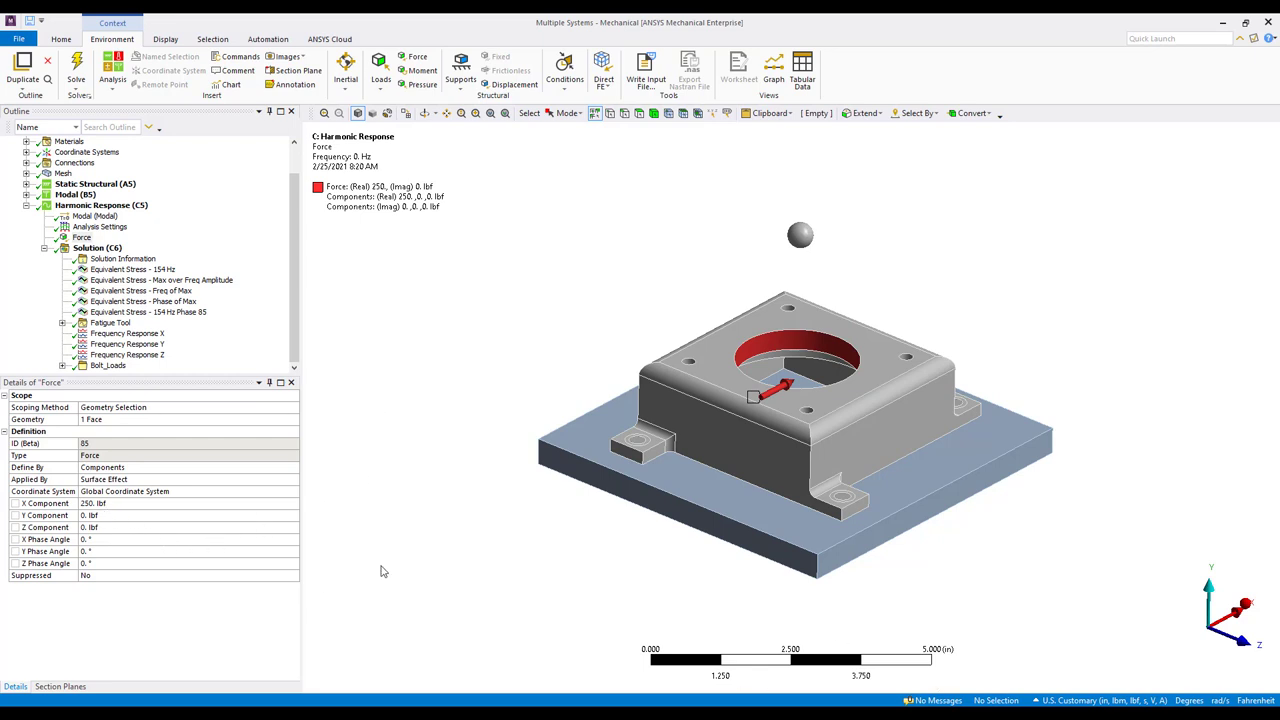
pyautogui.click(100, 227)
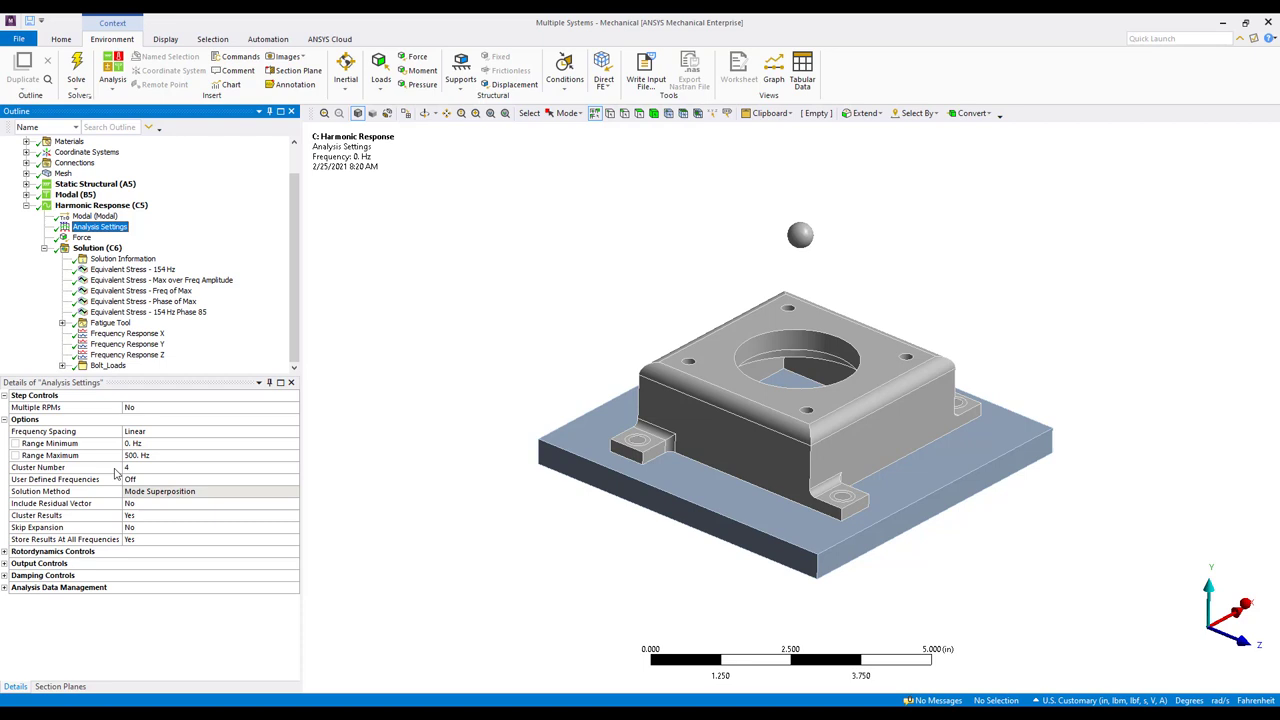
pyautogui.click(125, 334)
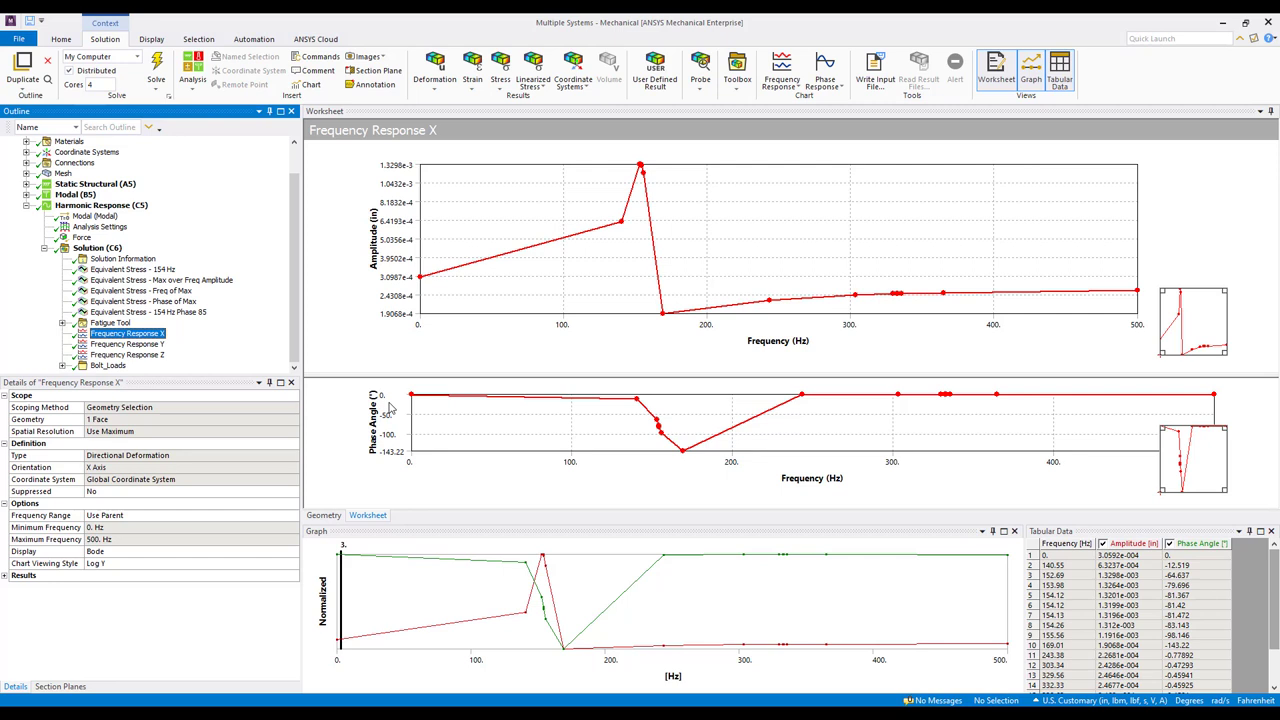
pyautogui.click(324, 515)
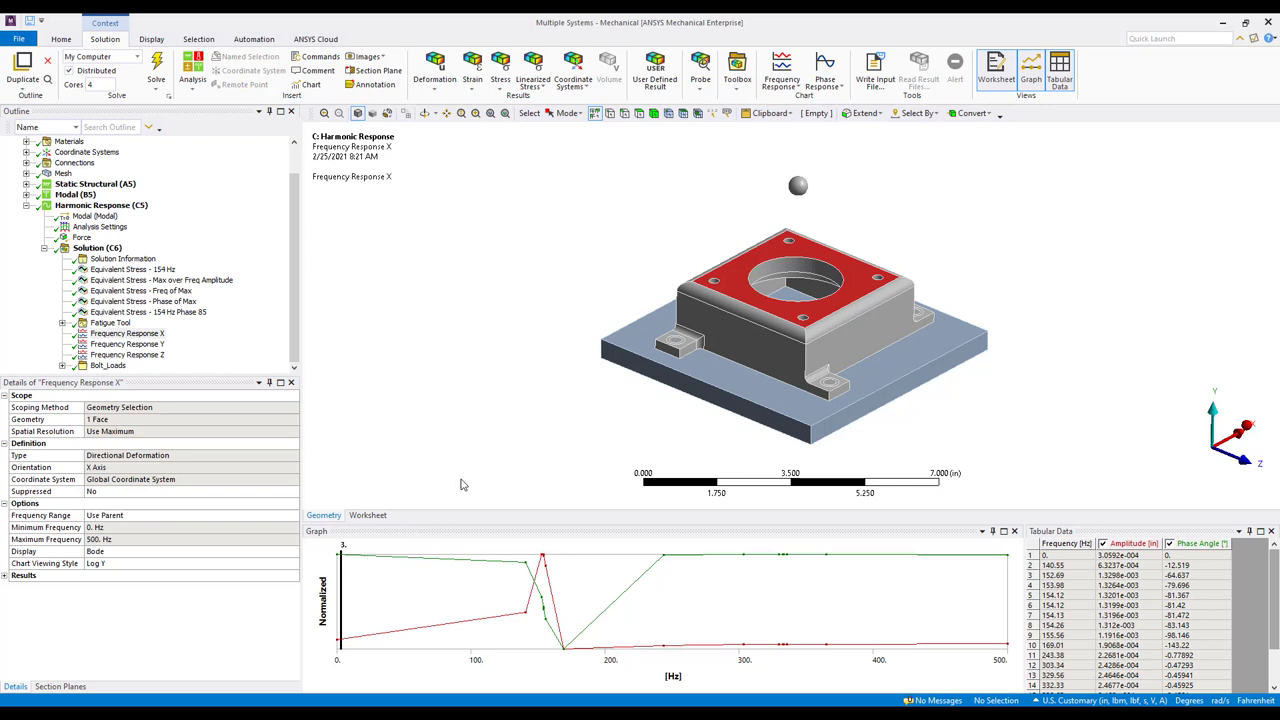
pyautogui.click(367, 515)
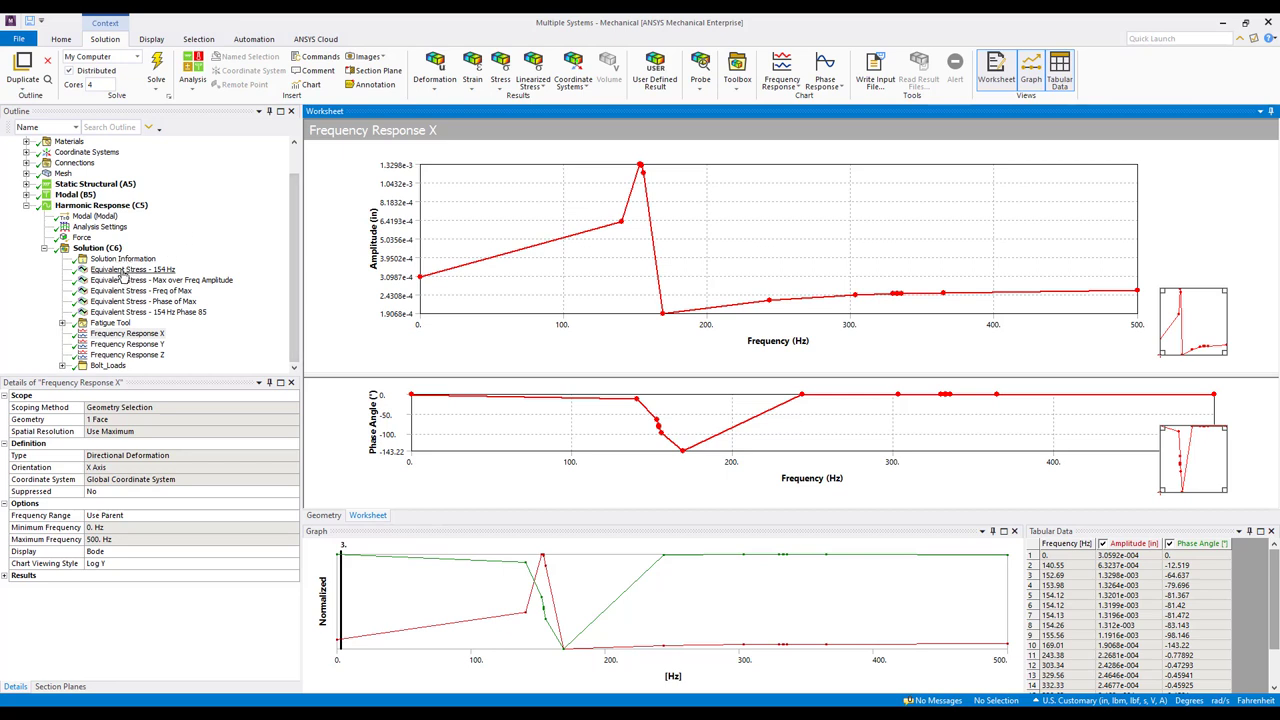
# View the 154 Hz equivalent stress, then the Max over Freq Amplitude peaking at 26067 psi.
pyautogui.click(122, 272)
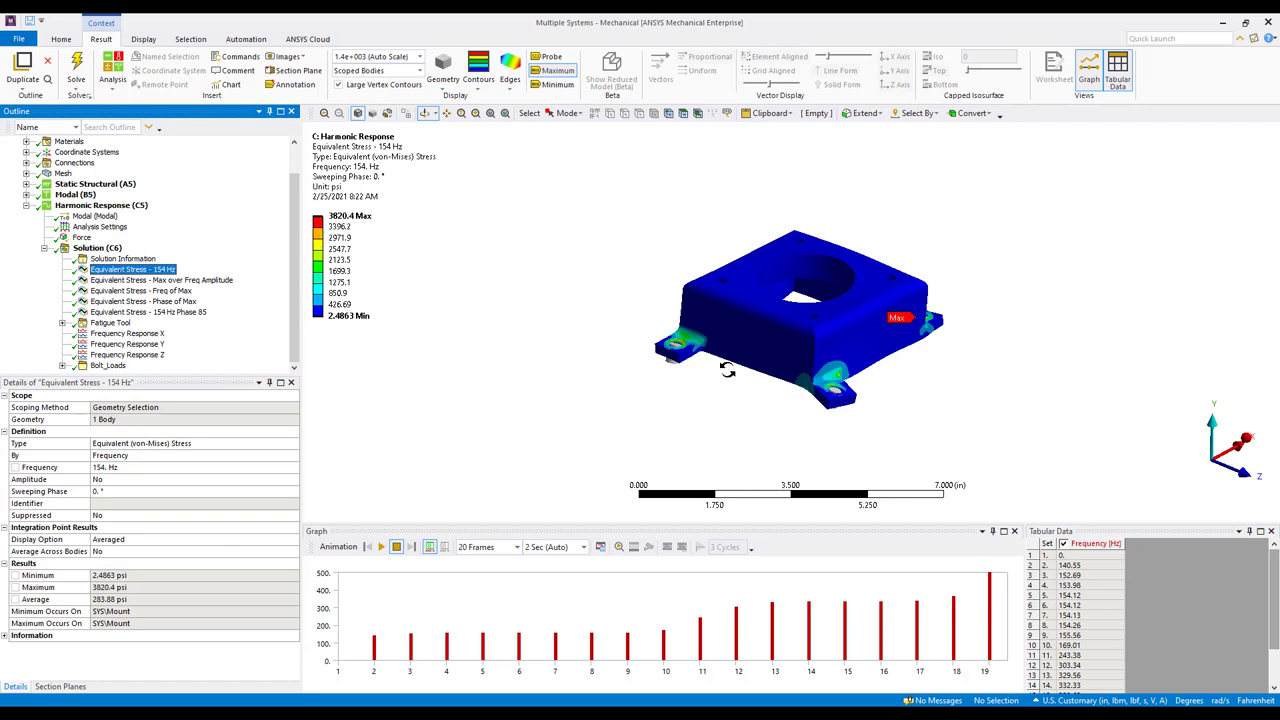
pyautogui.moveTo(519, 319); pyautogui.dragTo(602, 400, button='middle')
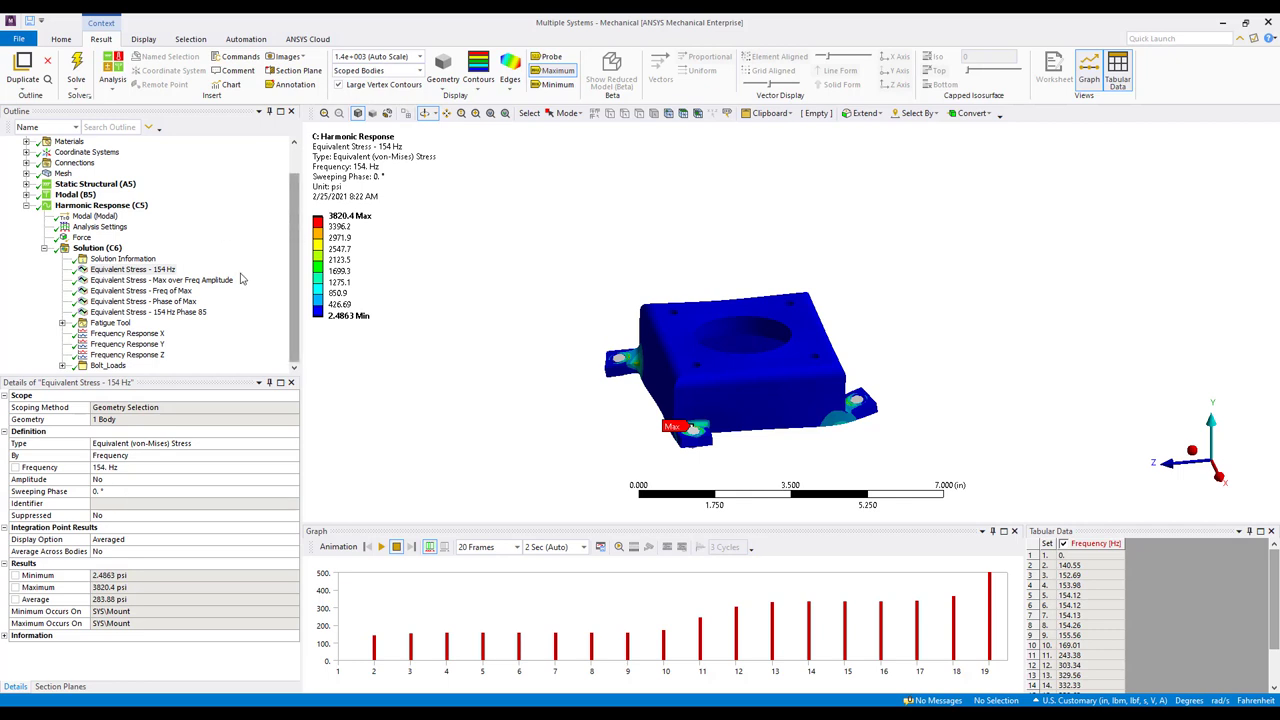
pyautogui.click(197, 282)
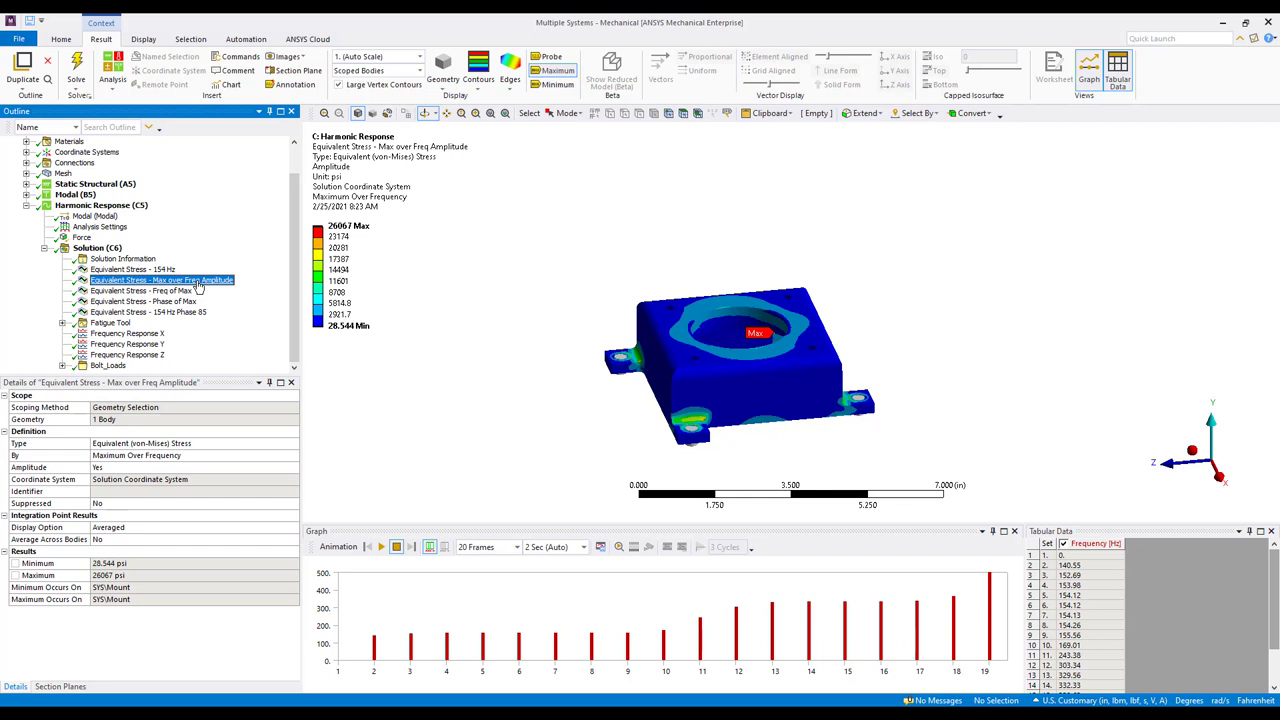
pyautogui.moveTo(820, 300); pyautogui.dragTo(821, 392, button='middle')
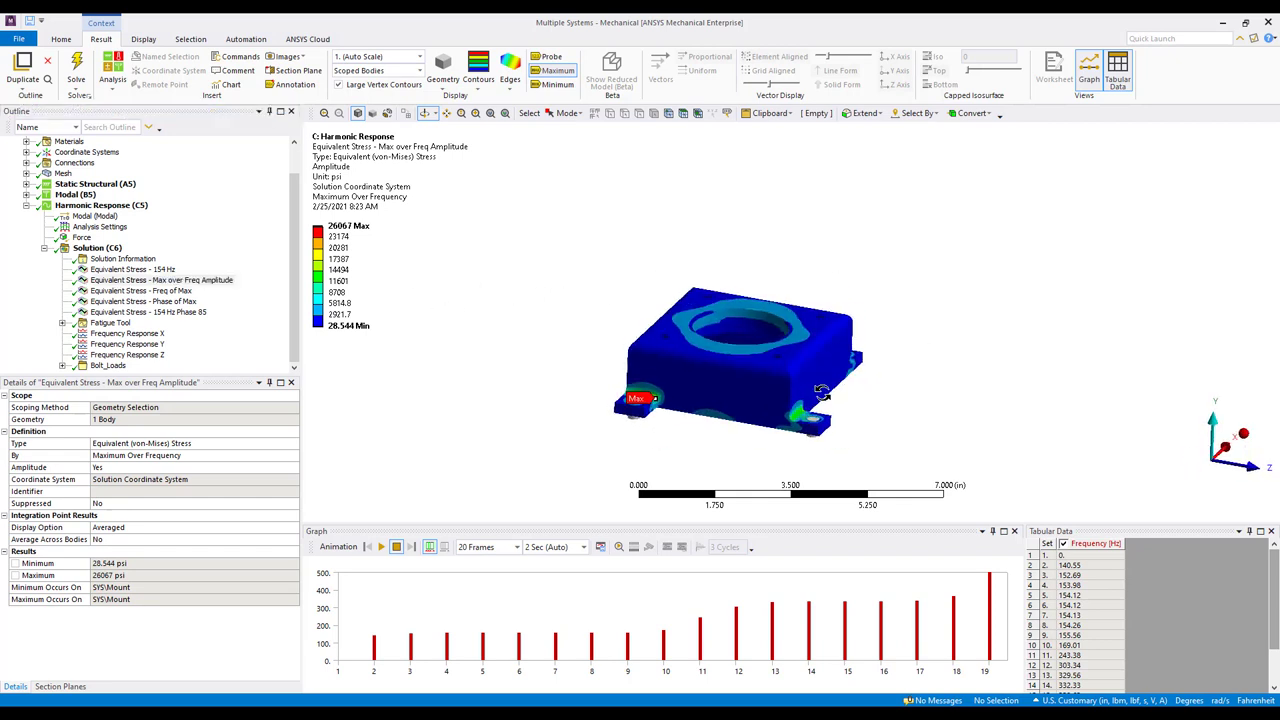
pyautogui.click(186, 284)
pyautogui.click(293, 457)
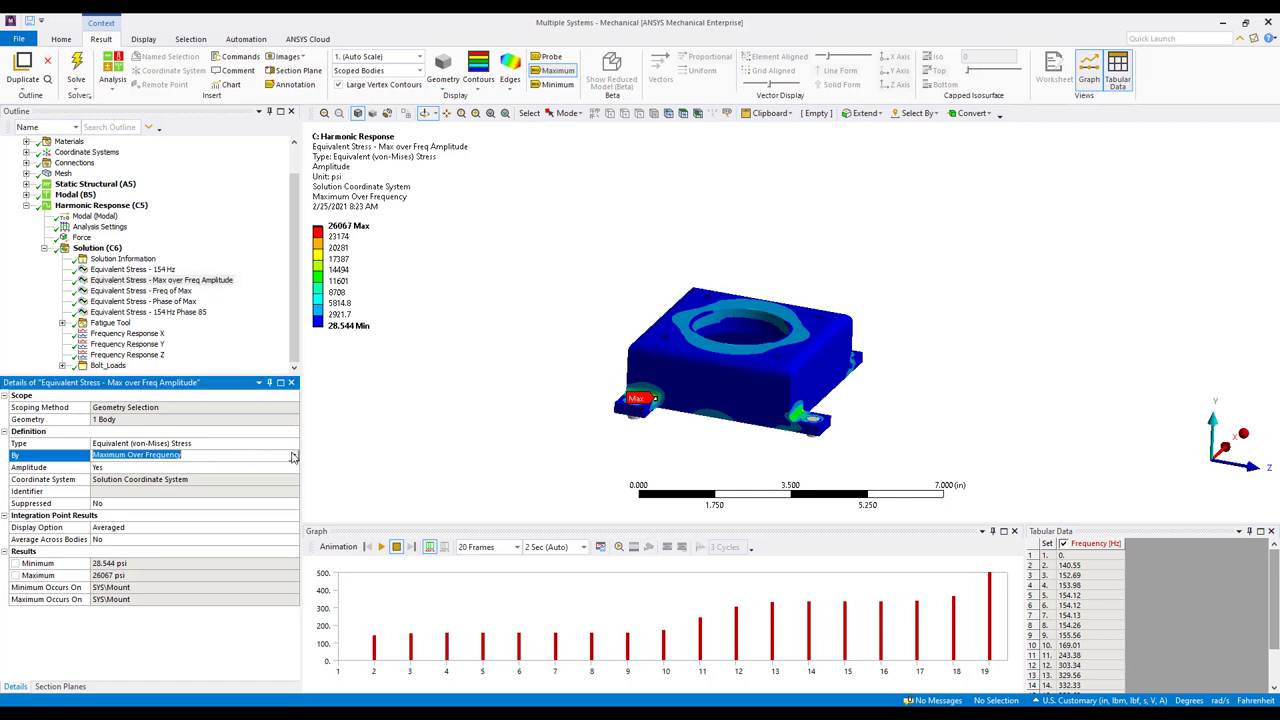
pyautogui.click(294, 457)
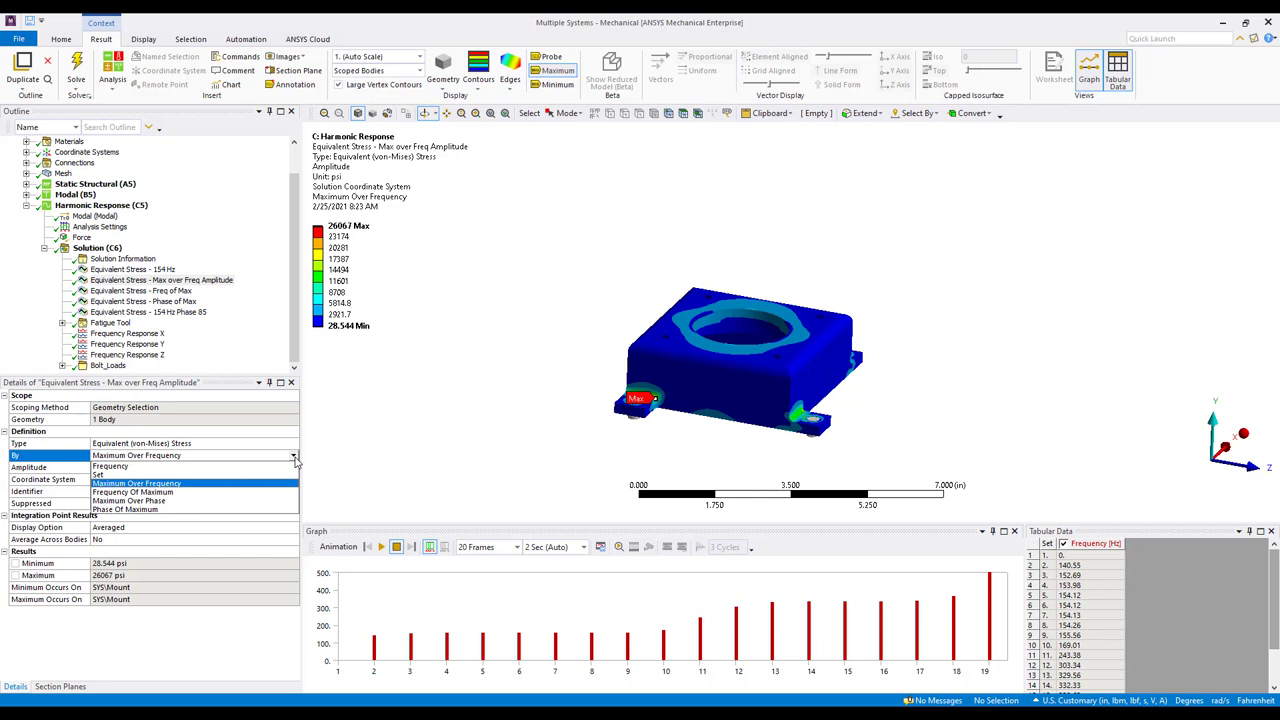
pyautogui.click(190, 484)
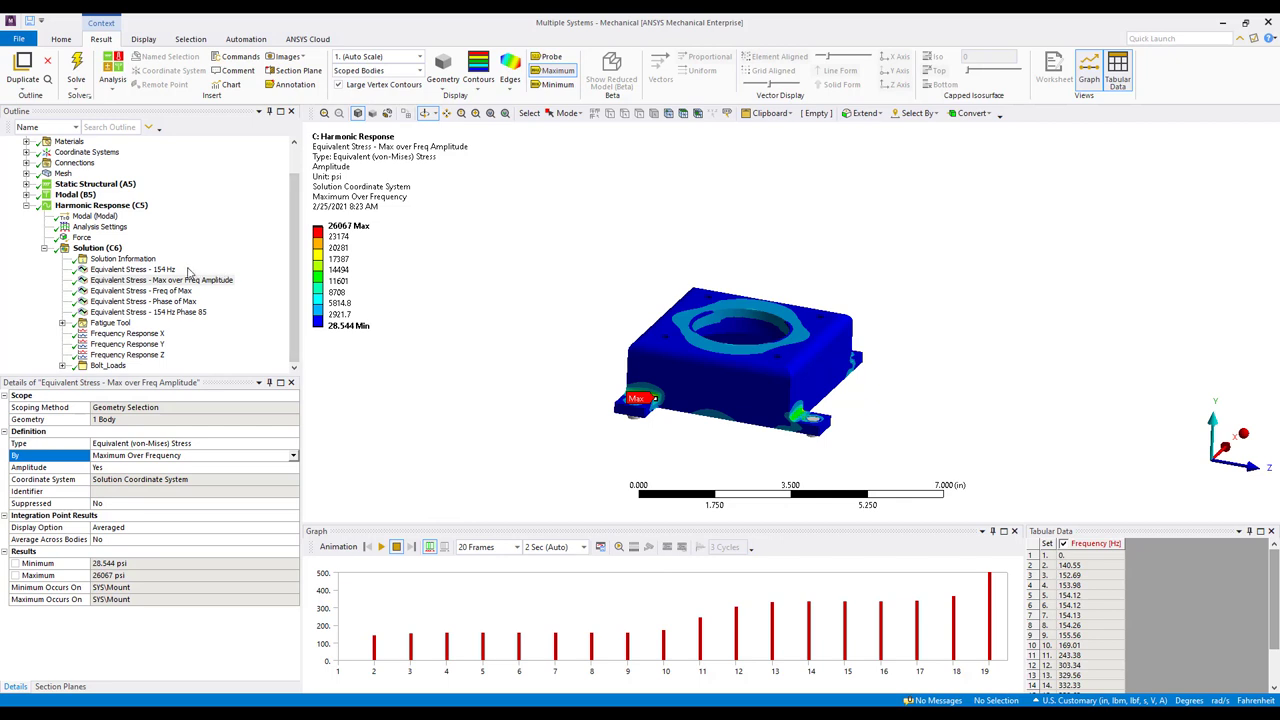
# Show the 154 Hz equivalent stress result, ranging from 2.4863 to 3820.4 psi.
pyautogui.click(130, 270)
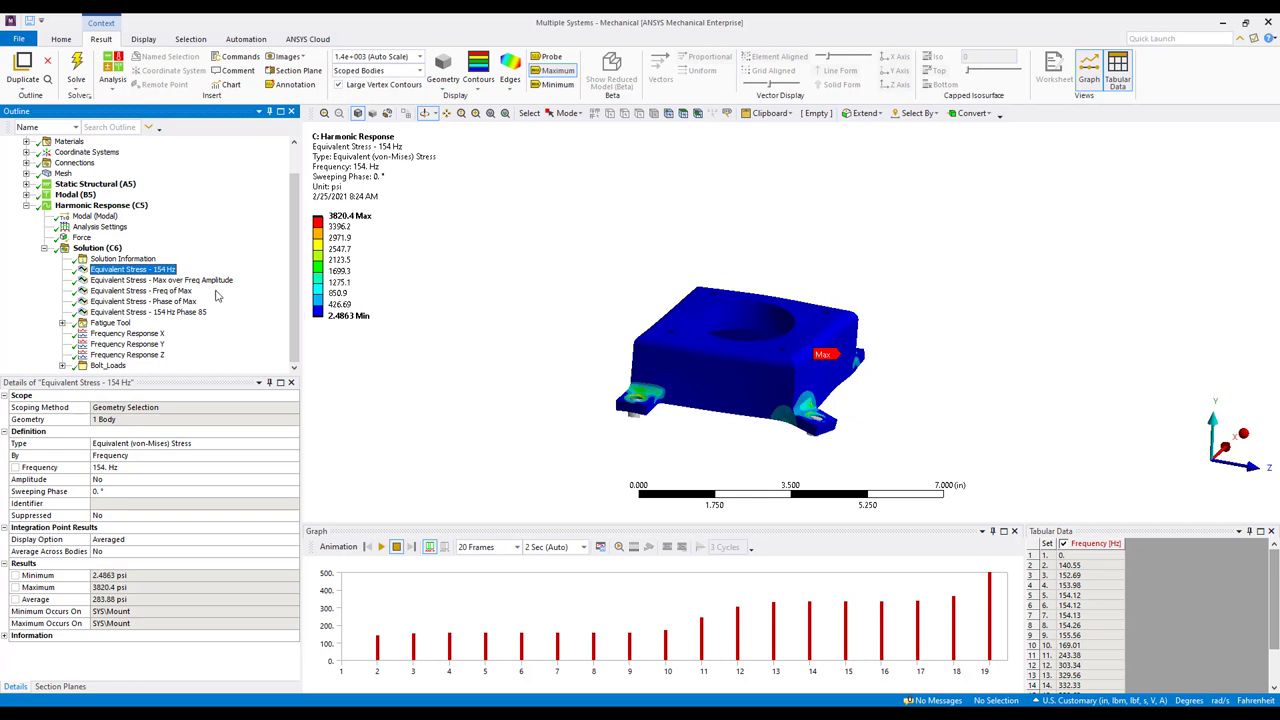
# Show the Freq of Max stress result (152.69–500 Hz) and probe about 153.98 Hz at the Max.
pyautogui.click(166, 292)
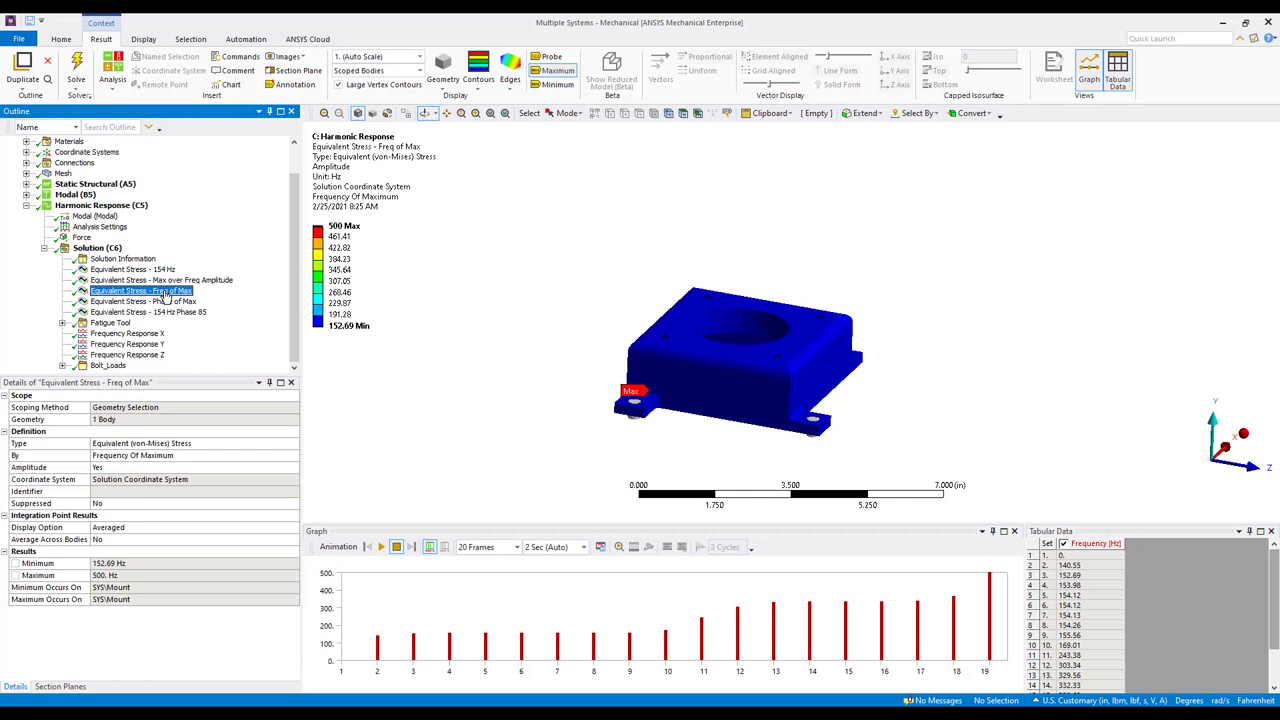
pyautogui.moveTo(705, 450)
pyautogui.mouseDown(button='middle')
pyautogui.moveTo(666, 446)
pyautogui.moveTo(700, 434)
pyautogui.moveTo(684, 444)
pyautogui.mouseUp(button='middle')
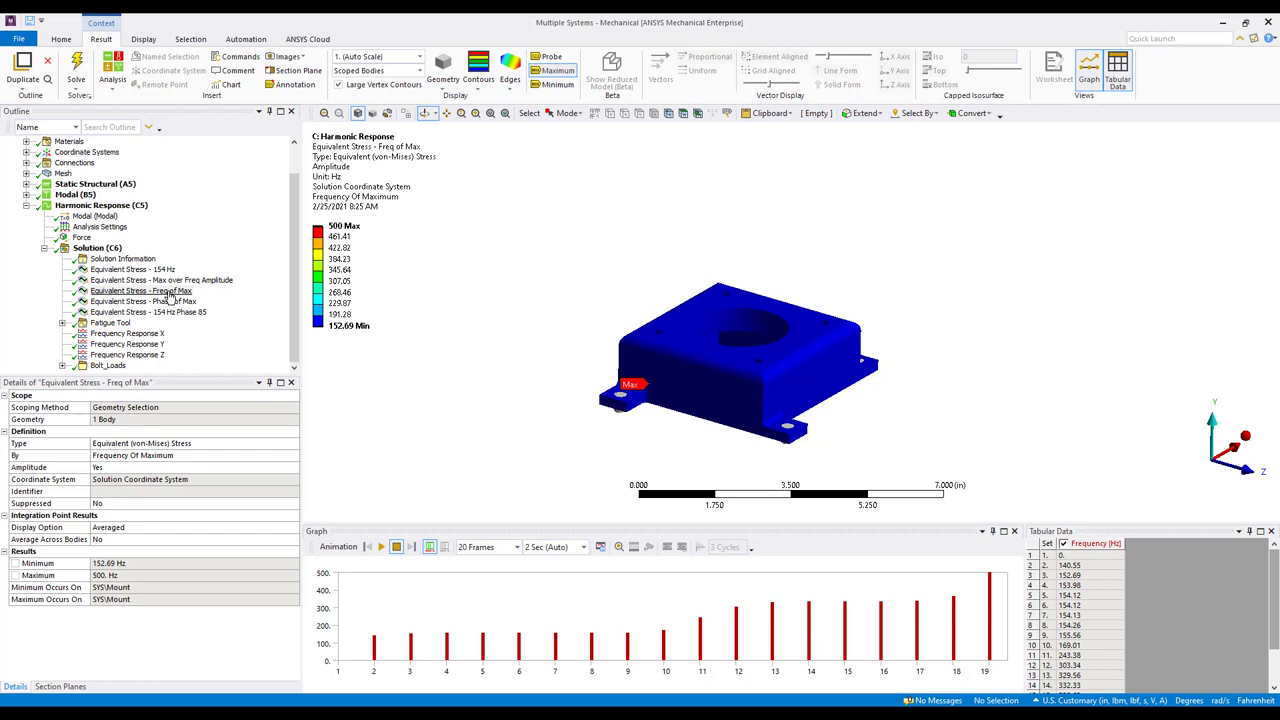
pyautogui.moveTo(607, 363); pyautogui.dragTo(714, 423)
pyautogui.moveTo(607, 246); pyautogui.dragTo(822, 370)
pyautogui.scroll(-2, 795, 420)
pyautogui.click(551, 57)
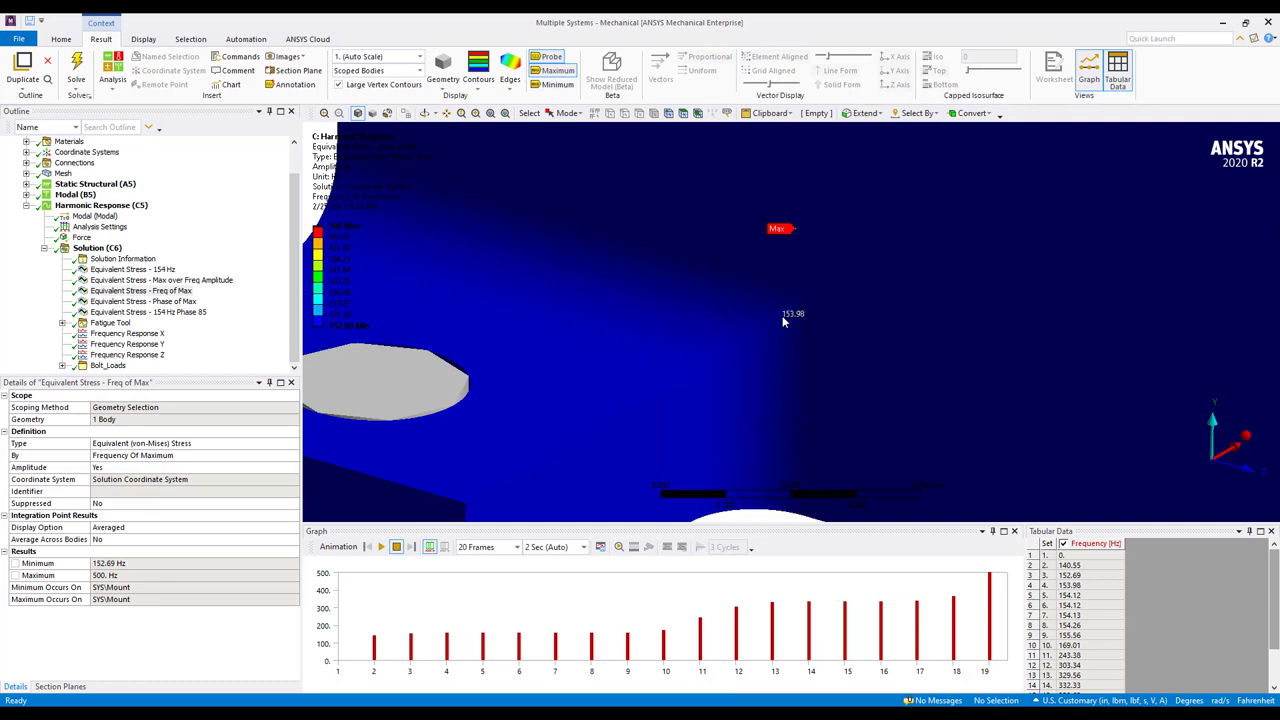
pyautogui.scroll(-3, 782, 315)
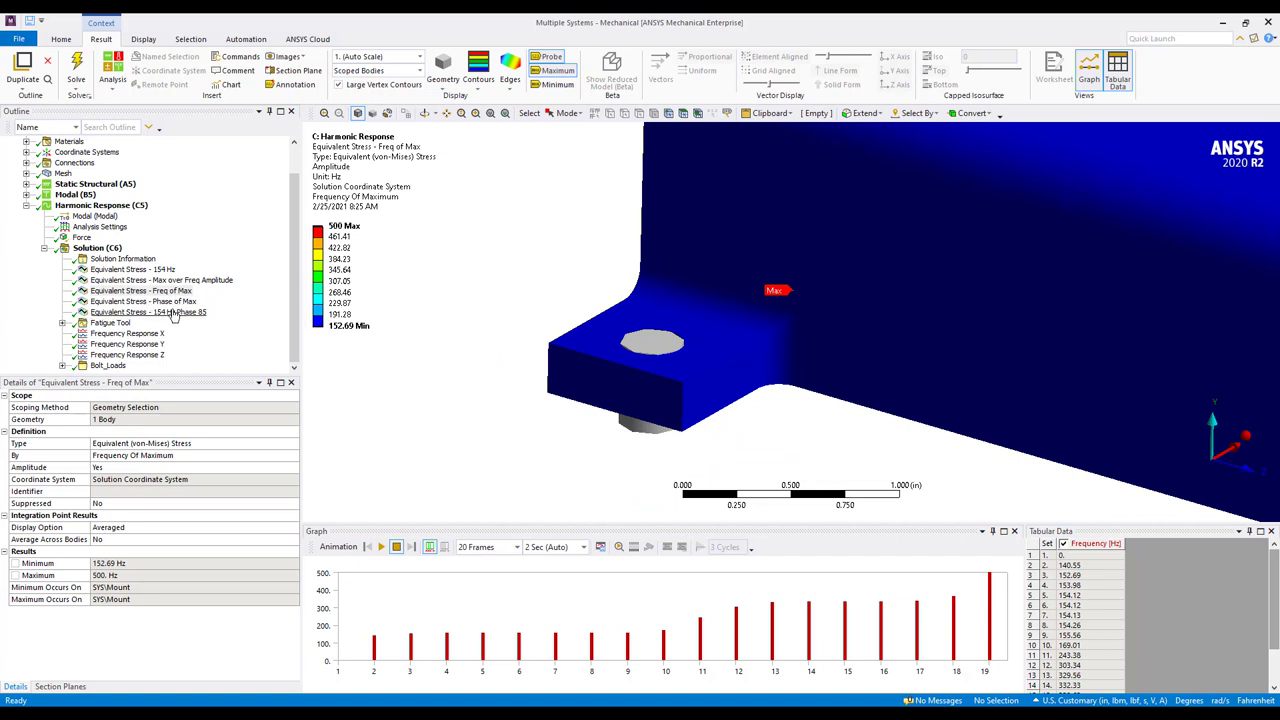
# Probe the Phase of Max stress at the fillet, then return to the Freq of Max result.
pyautogui.click(155, 302)
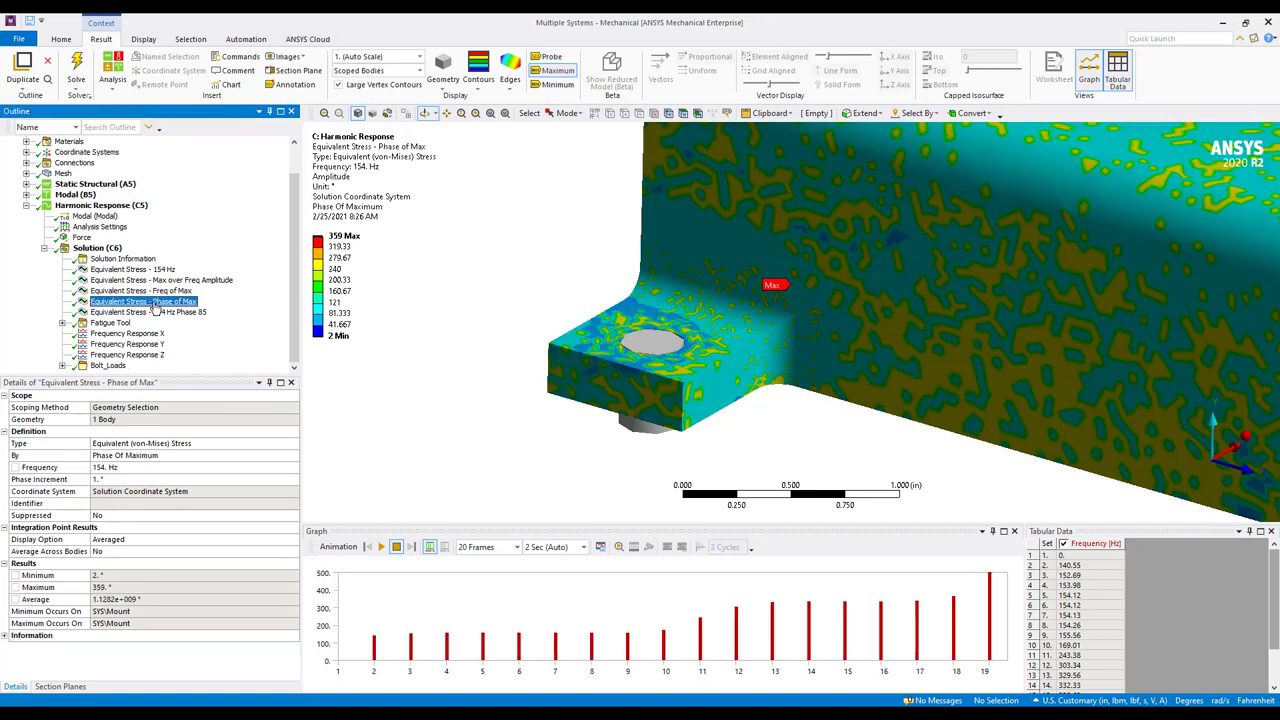
pyautogui.moveTo(745, 305); pyautogui.dragTo(852, 378, button='right')
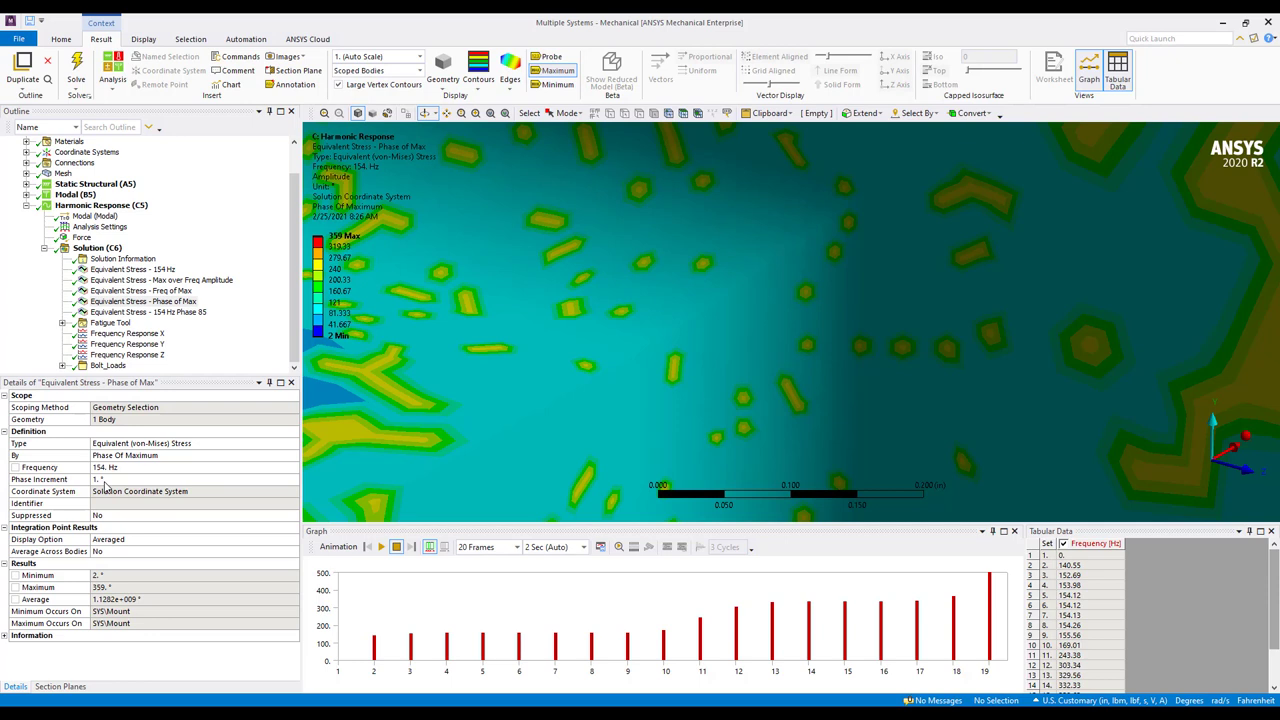
pyautogui.click(550, 57)
pyautogui.click(156, 292)
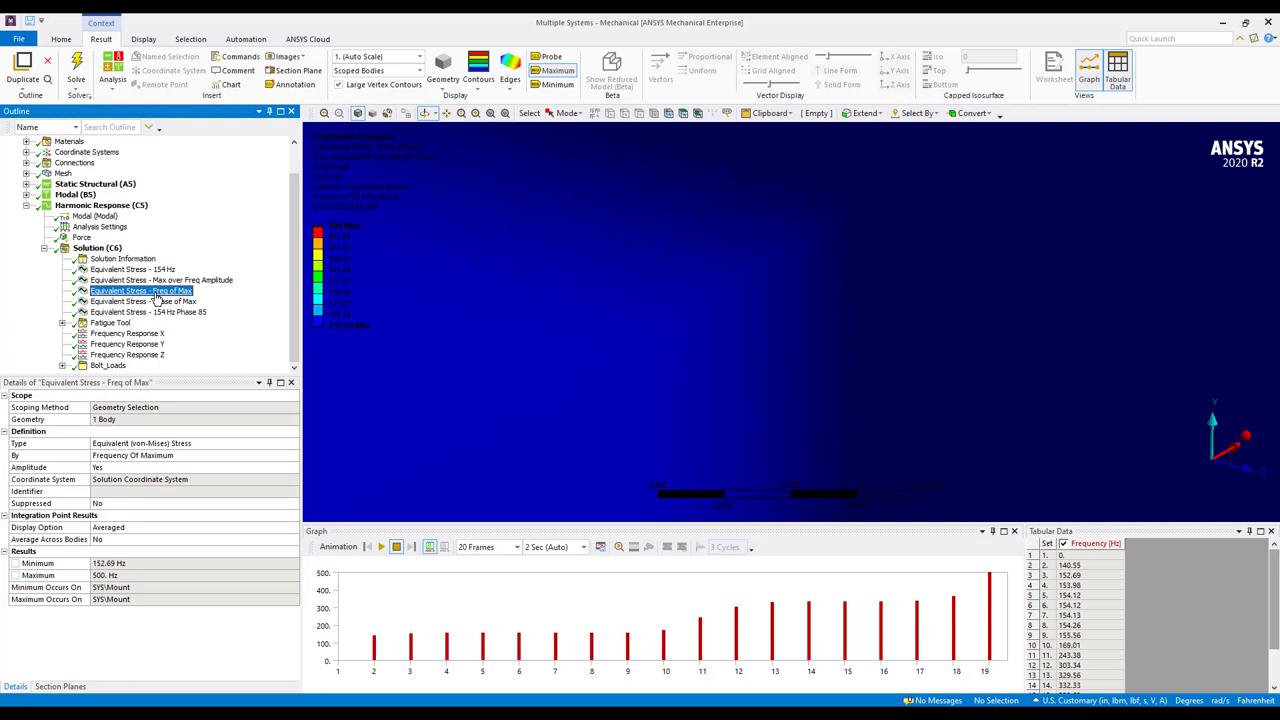
# Compare the 154 Hz Phase 85 stress (26057 psi) with Max over Freq Amplitude (26067 psi).
pyautogui.click(124, 313)
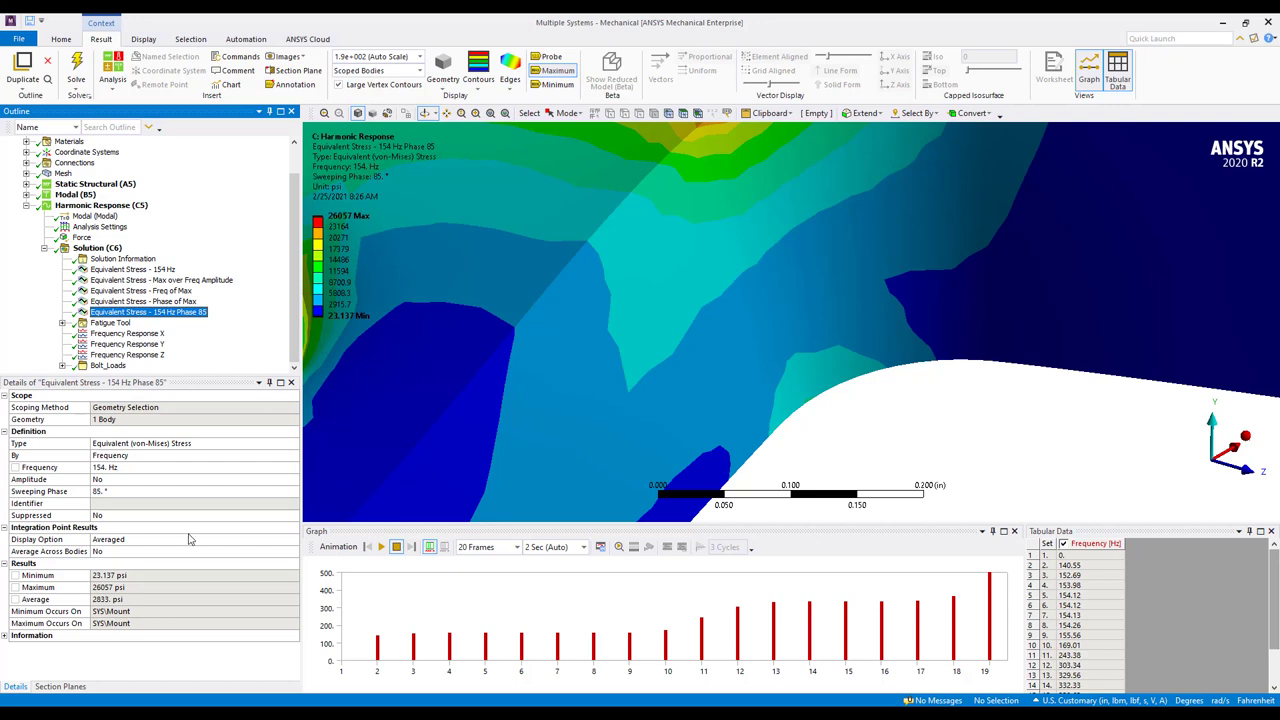
pyautogui.scroll(-5, 911, 388)
pyautogui.moveTo(911, 388); pyautogui.dragTo(480, 271, button='middle')
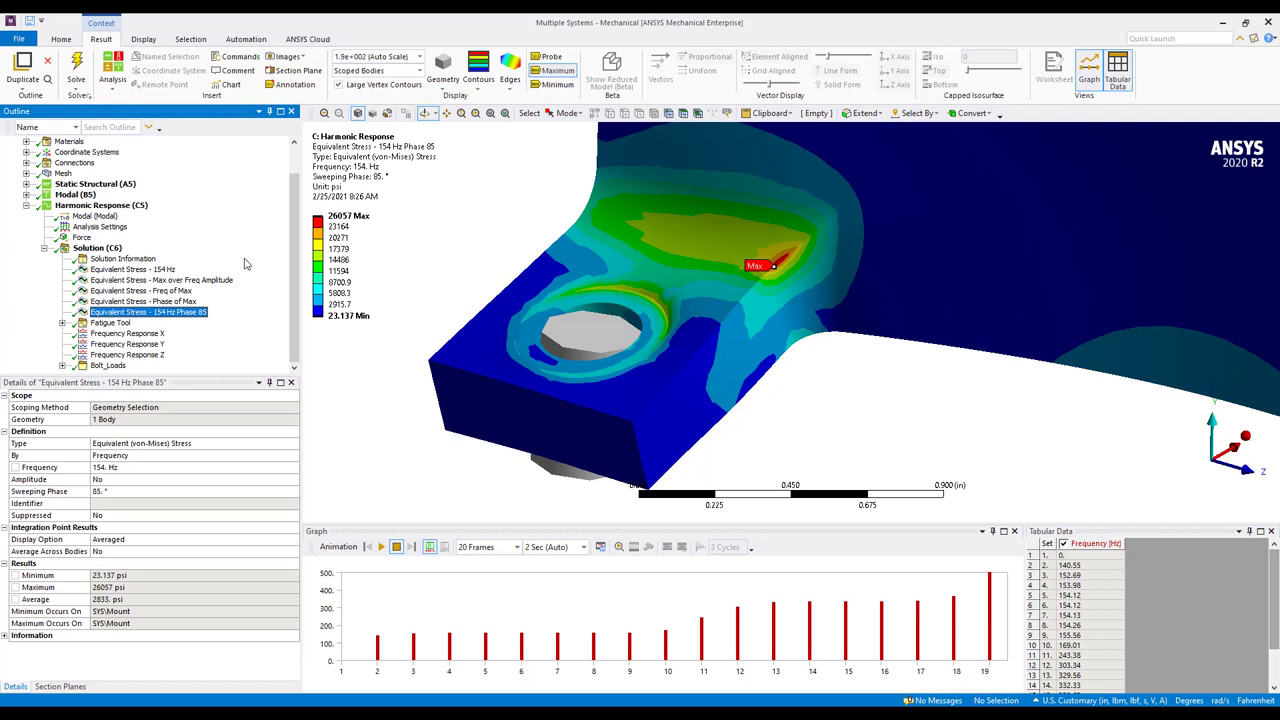
pyautogui.click(212, 281)
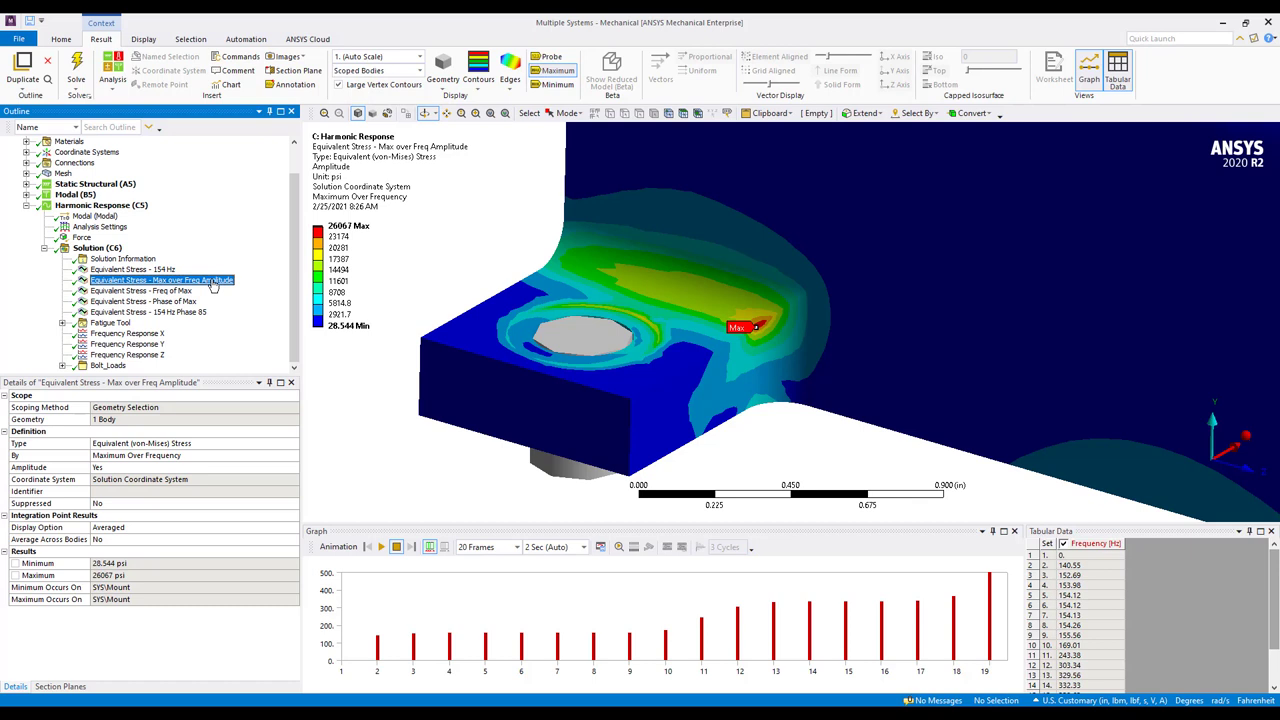
# Export the Max over Freq Amplitude result as a text file named stress.xls.
pyautogui.rightClick(212, 284)
pyautogui.moveTo(250, 304)
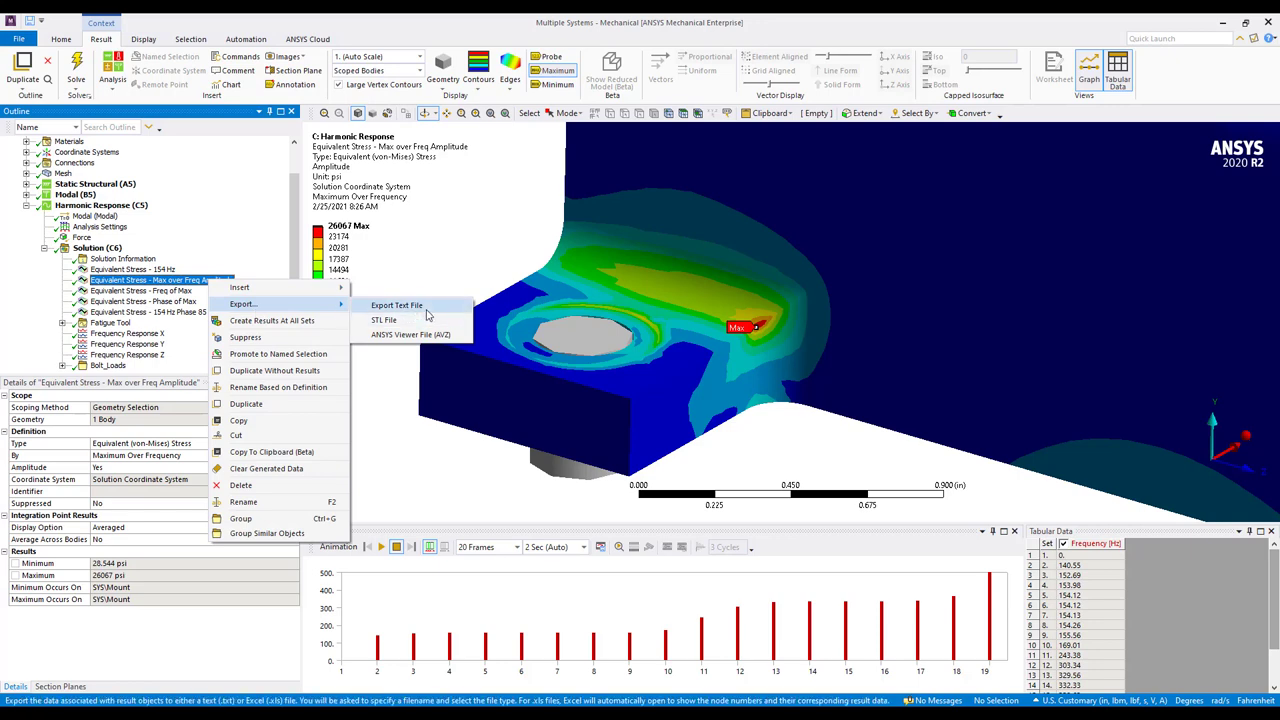
pyautogui.click(185, 287)
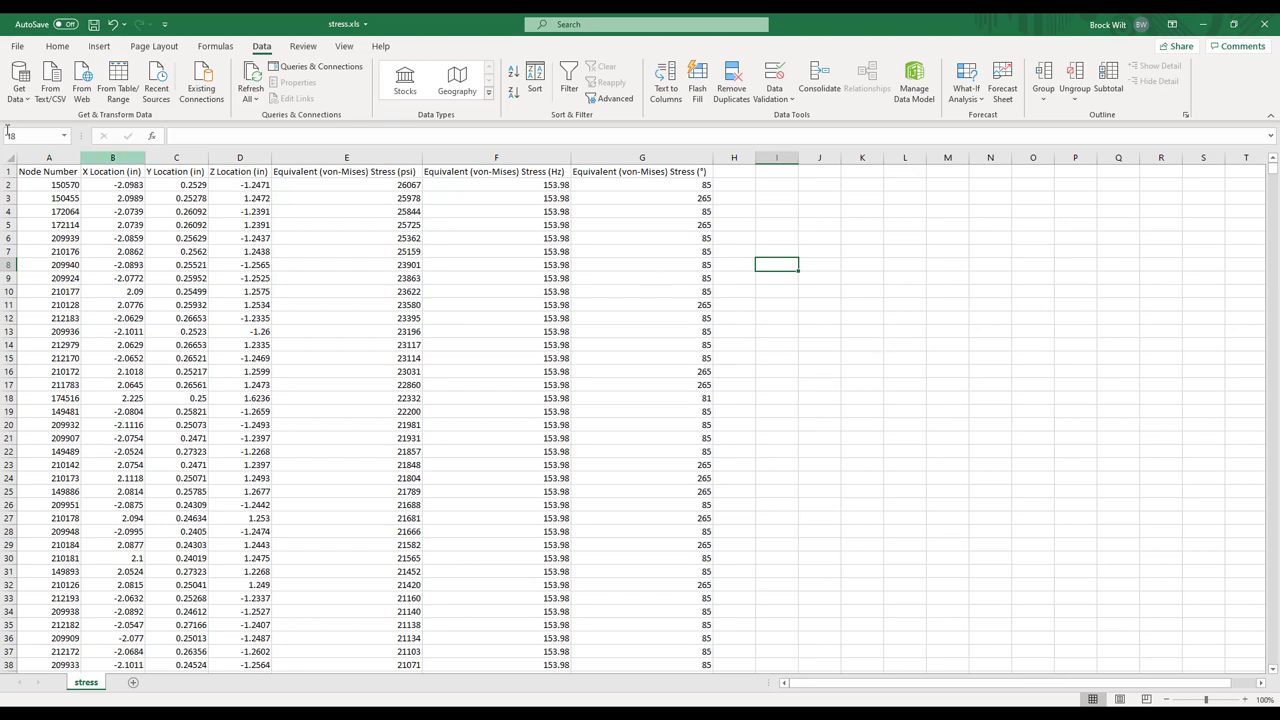
# Select the top row in Excel (26067 psi, 153.98 Hz, 85°), then return to Mechanical.
pyautogui.click(8, 185)
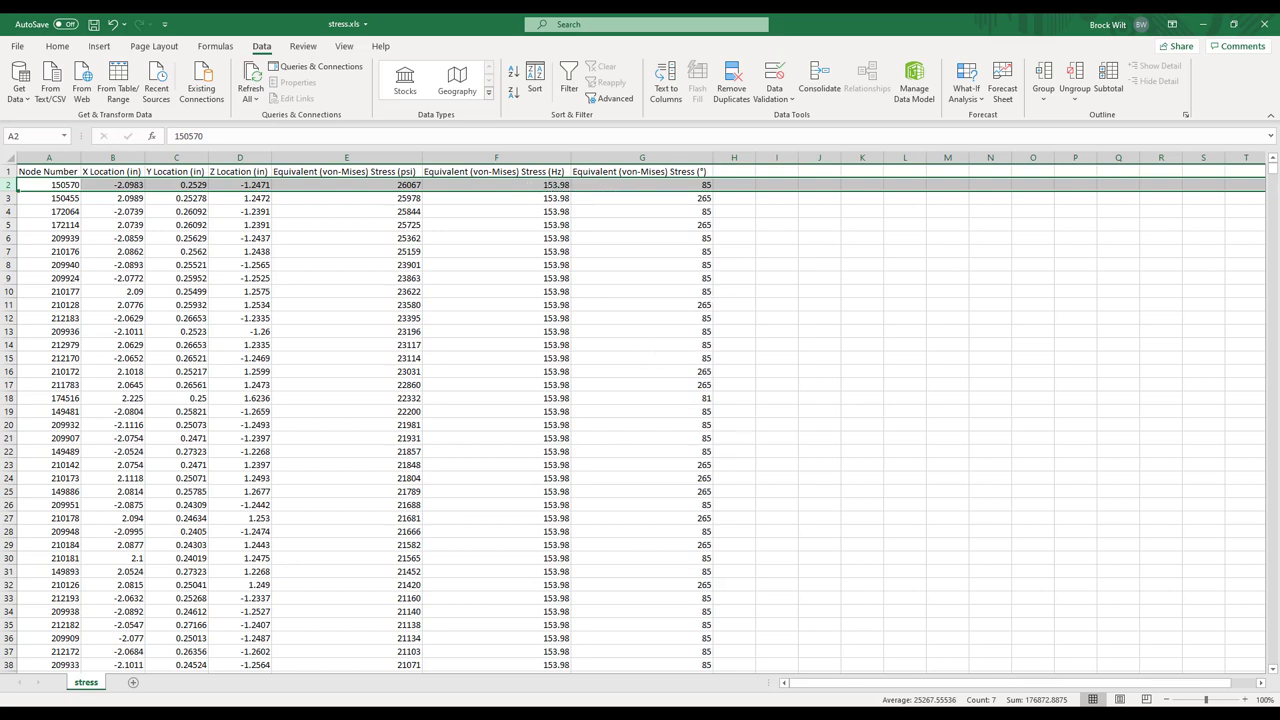
pyautogui.hotkey('alt', 'Tab')
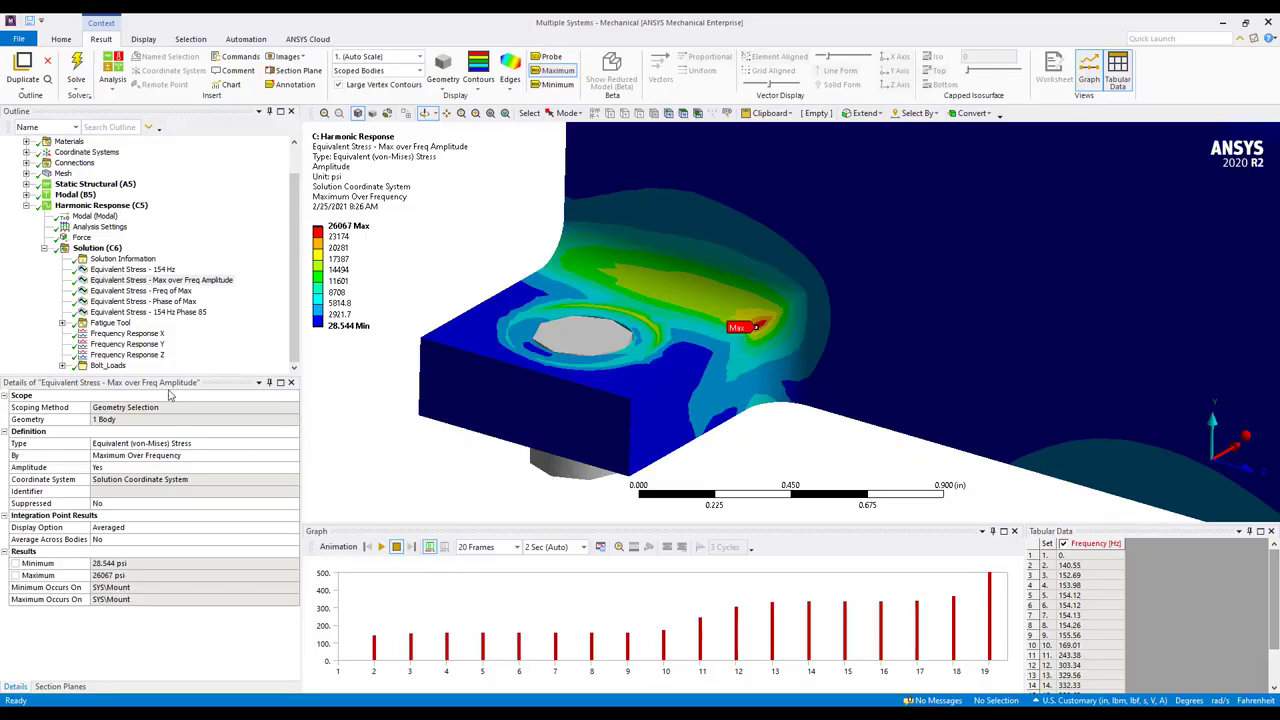
# Show the 154 Hz, 85° phase equivalent stress result, peaking at 26057 psi at the fillet.
pyautogui.click(150, 312)
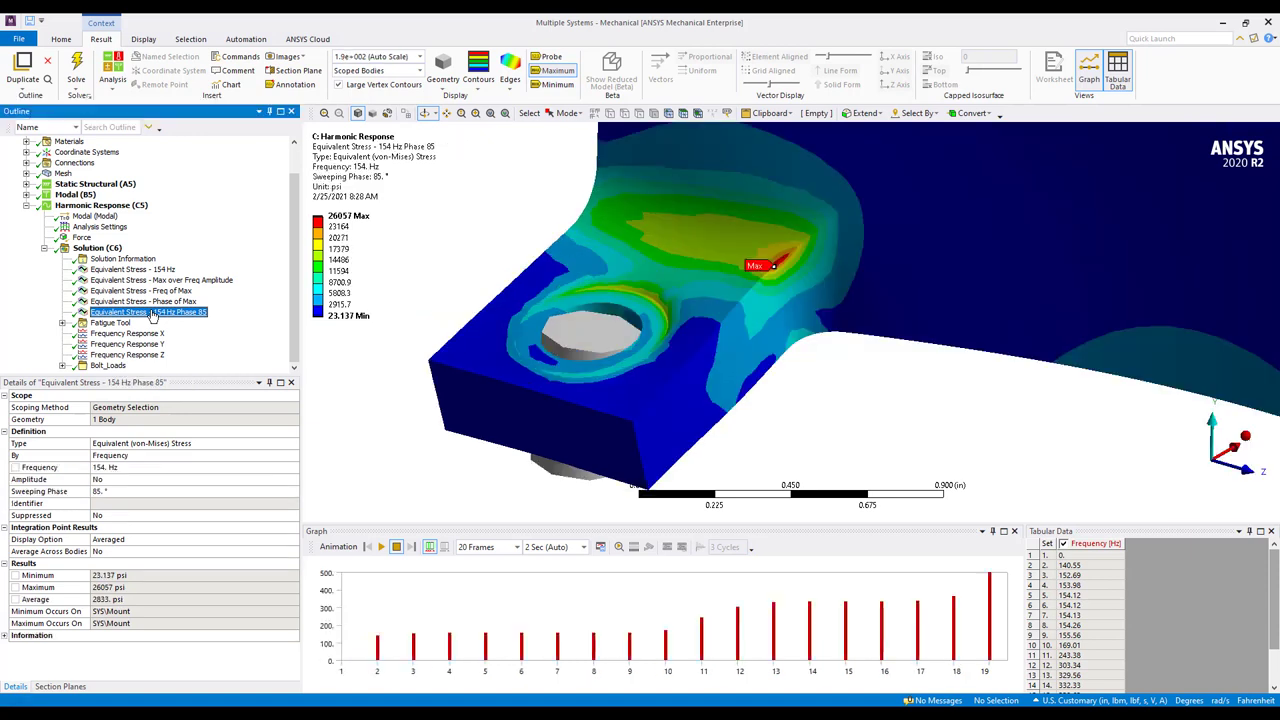